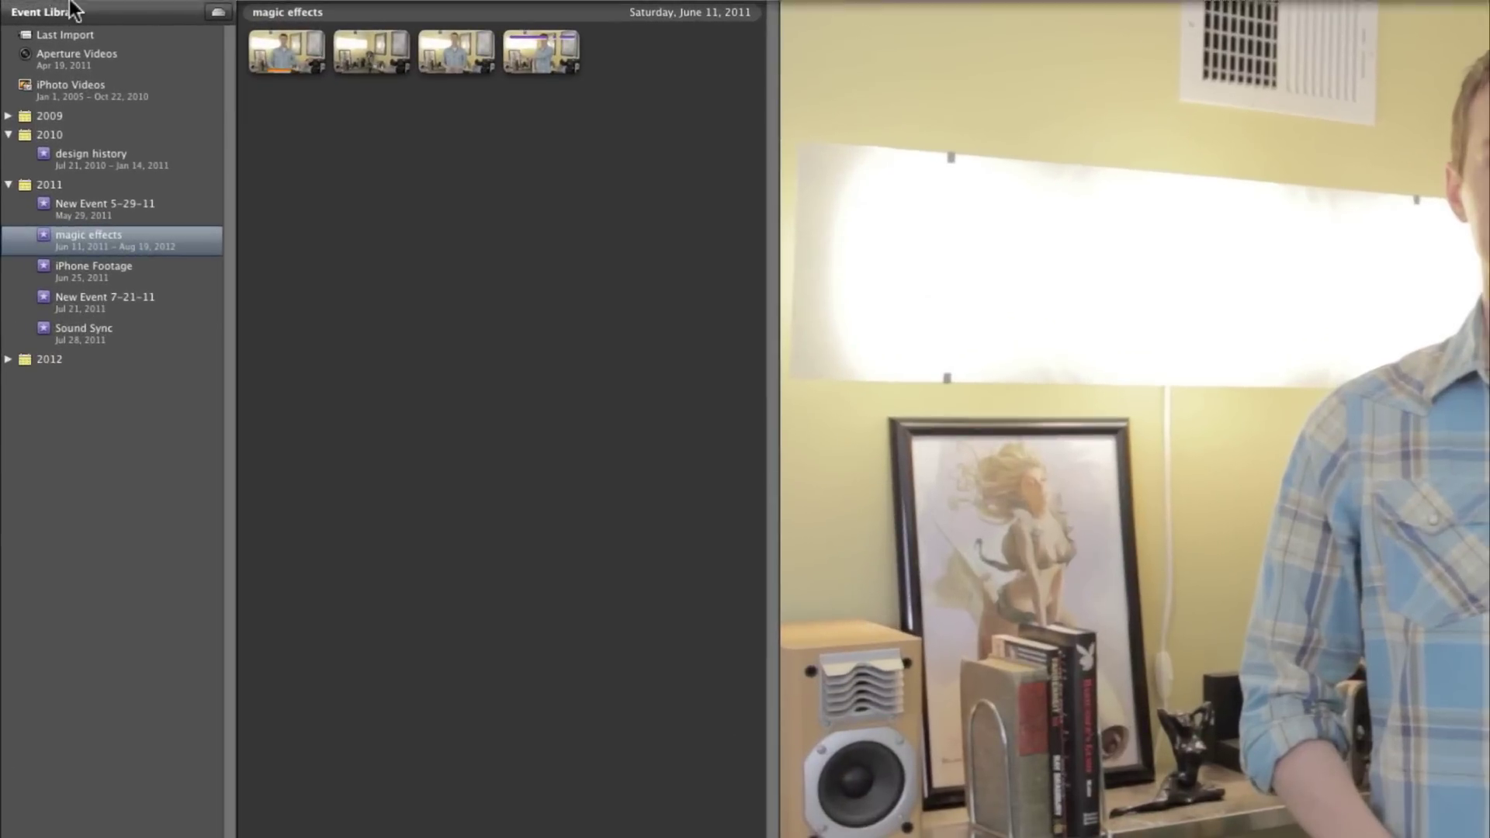
# Step: Open the iMovie application menu to reach its preferences
pyautogui.click(67, 11)
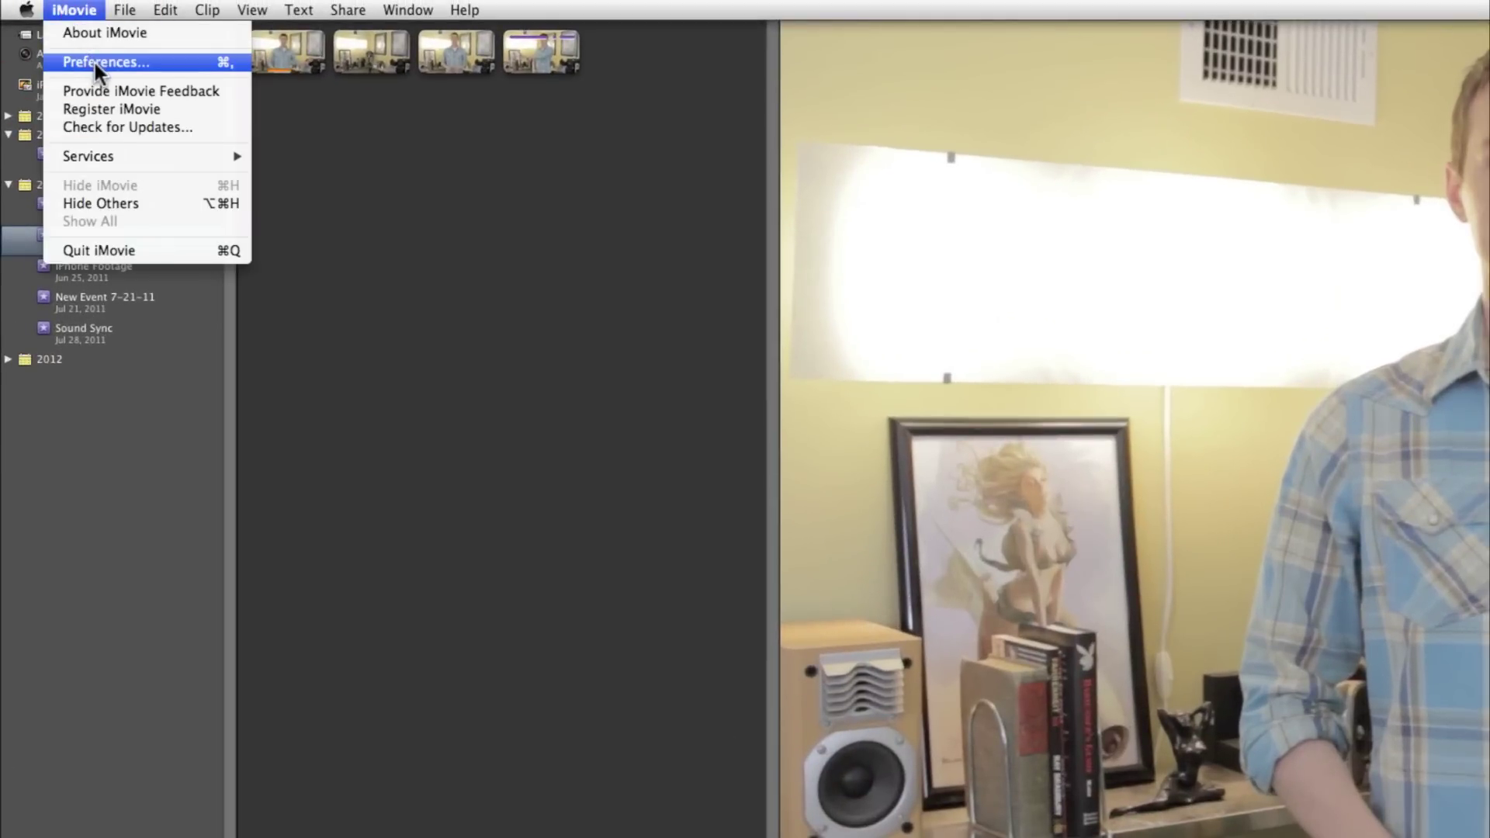
# Step: Confirm Show Advanced Tools is enabled in iMovie Preferences, then close the window
pyautogui.click(147, 63)
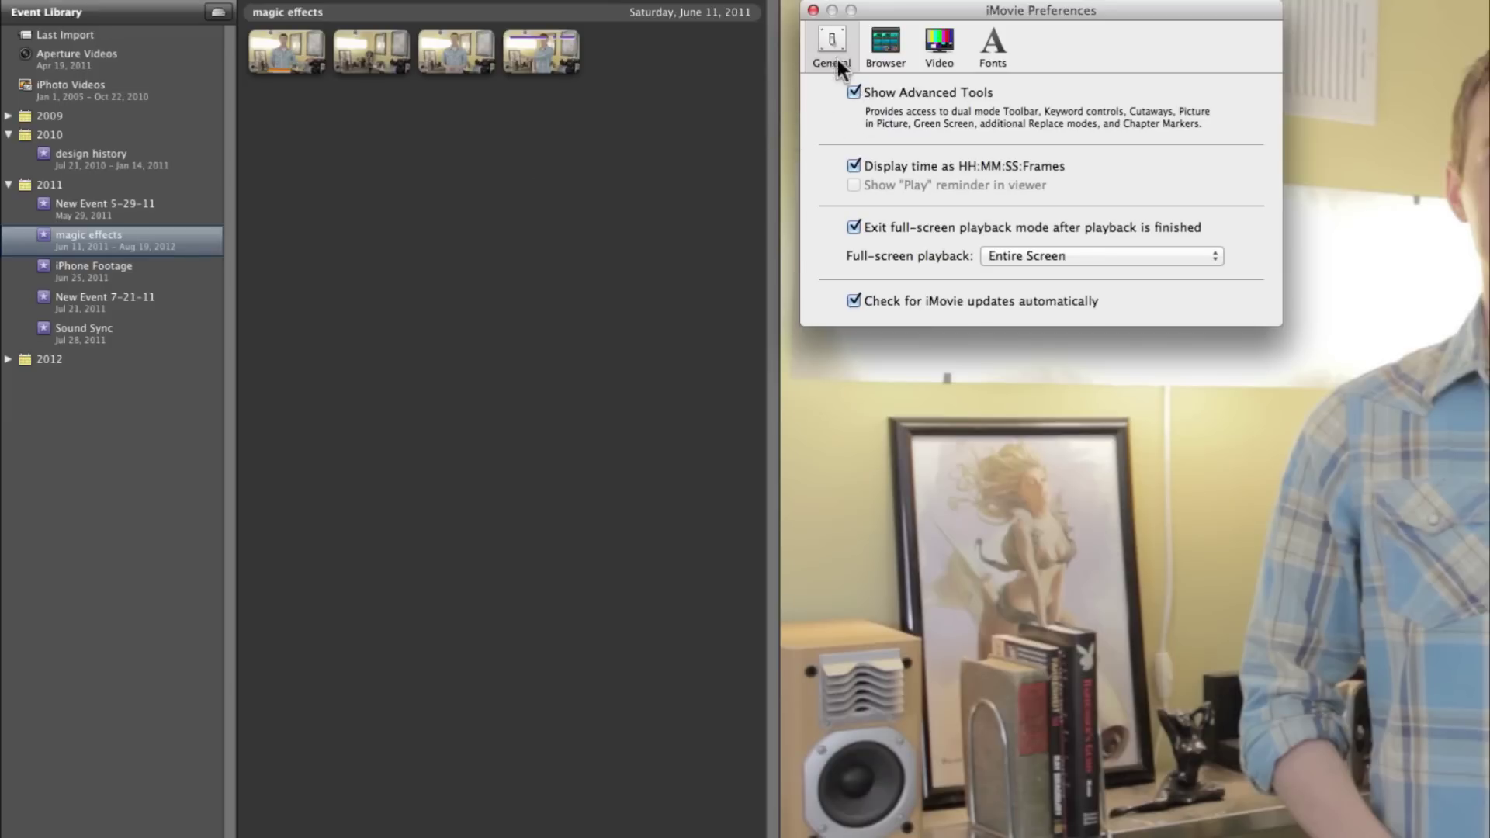
pyautogui.click(813, 10)
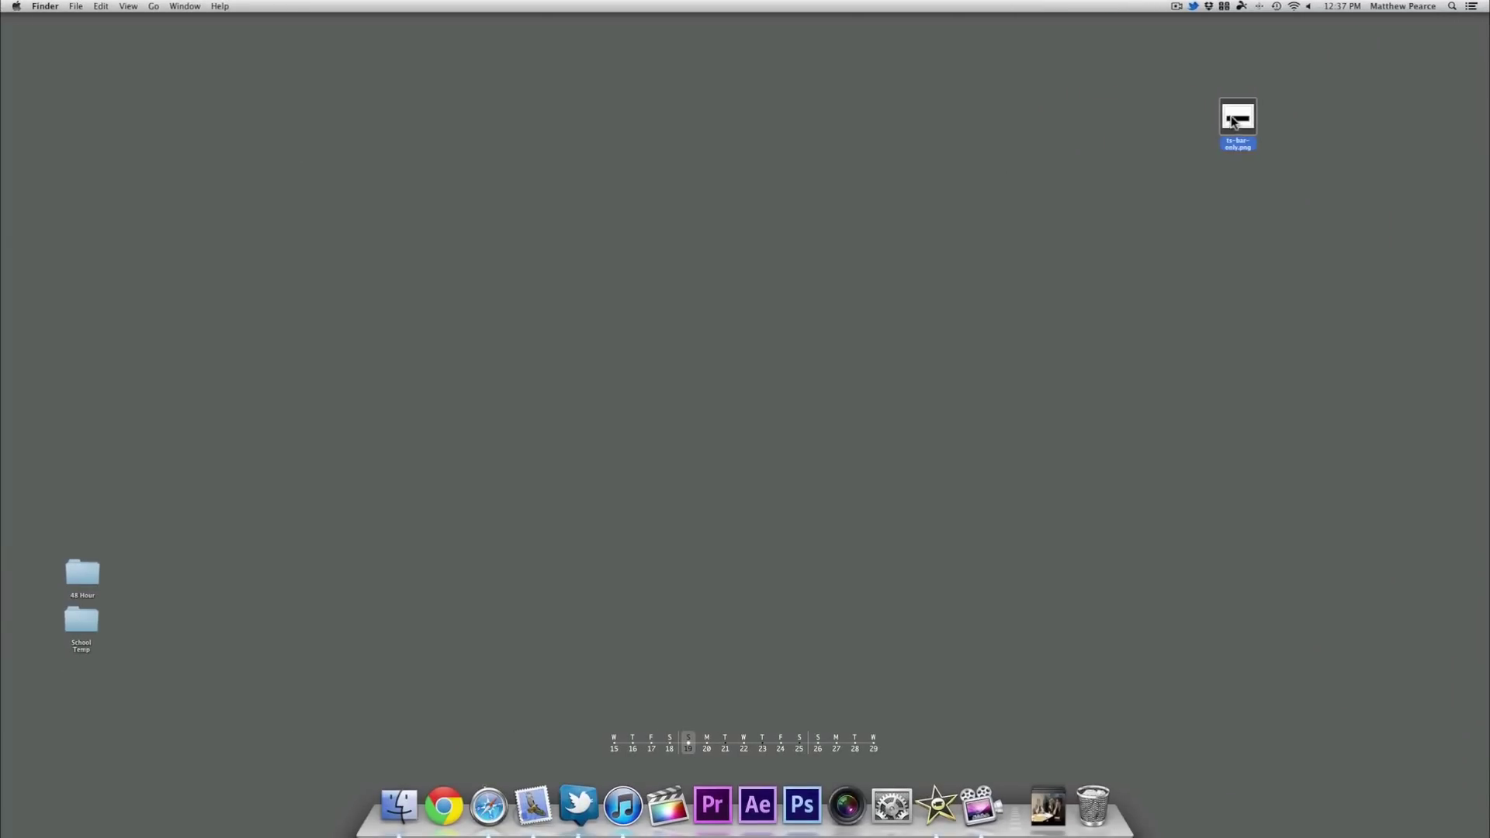
# Step: Move ts-bar-only.png on the desktop and Quick Look the black-bar image
pyautogui.moveTo(1233, 122); pyautogui.dragTo(1040, 270)
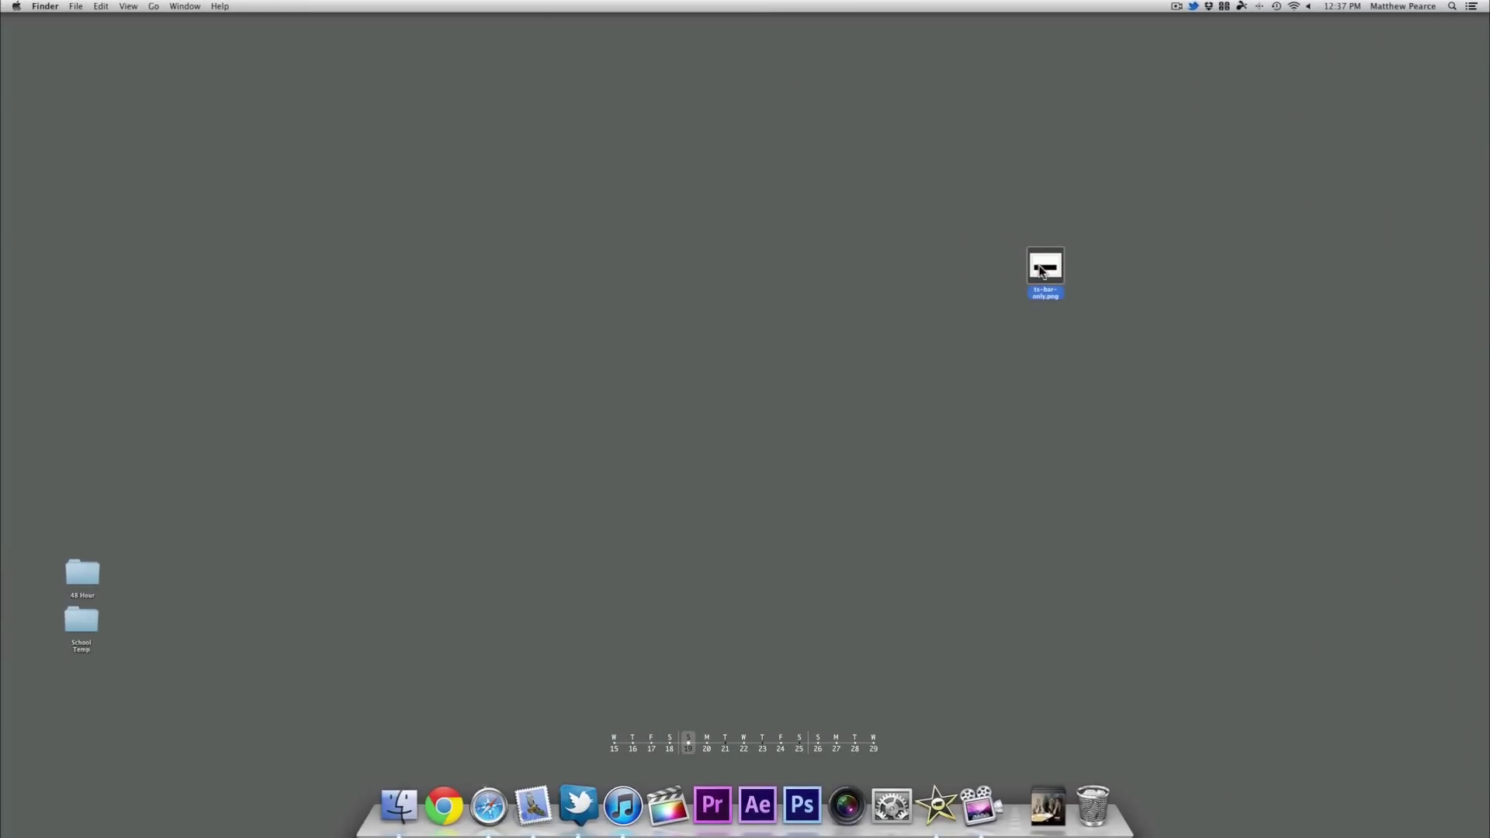
pyautogui.press('space')
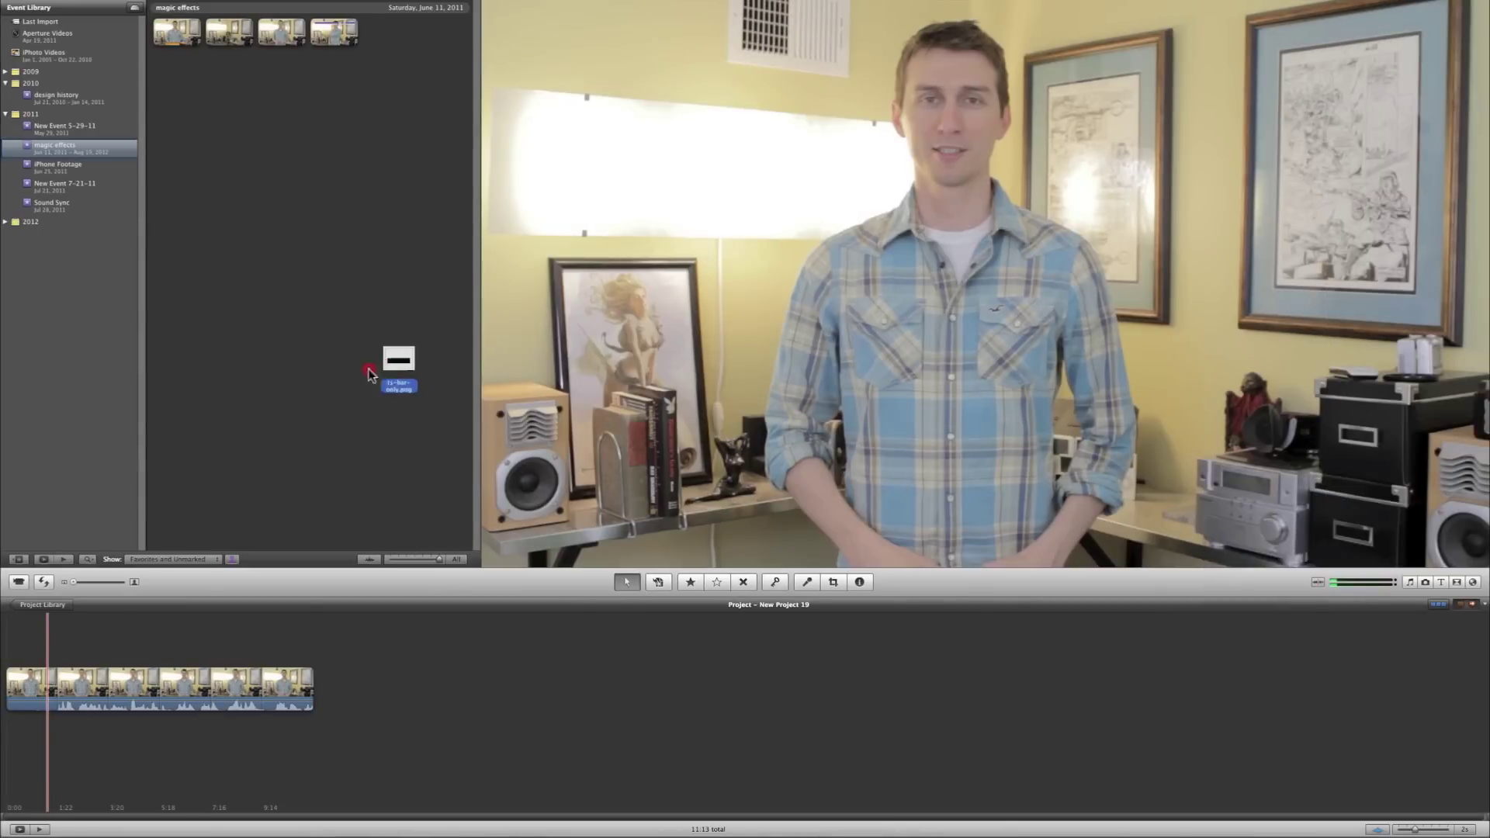
# Step: Overlay the black-bar PNG as picture-in-picture over the man's eyes and play it back
pyautogui.moveTo(369, 375); pyautogui.dragTo(43, 691)
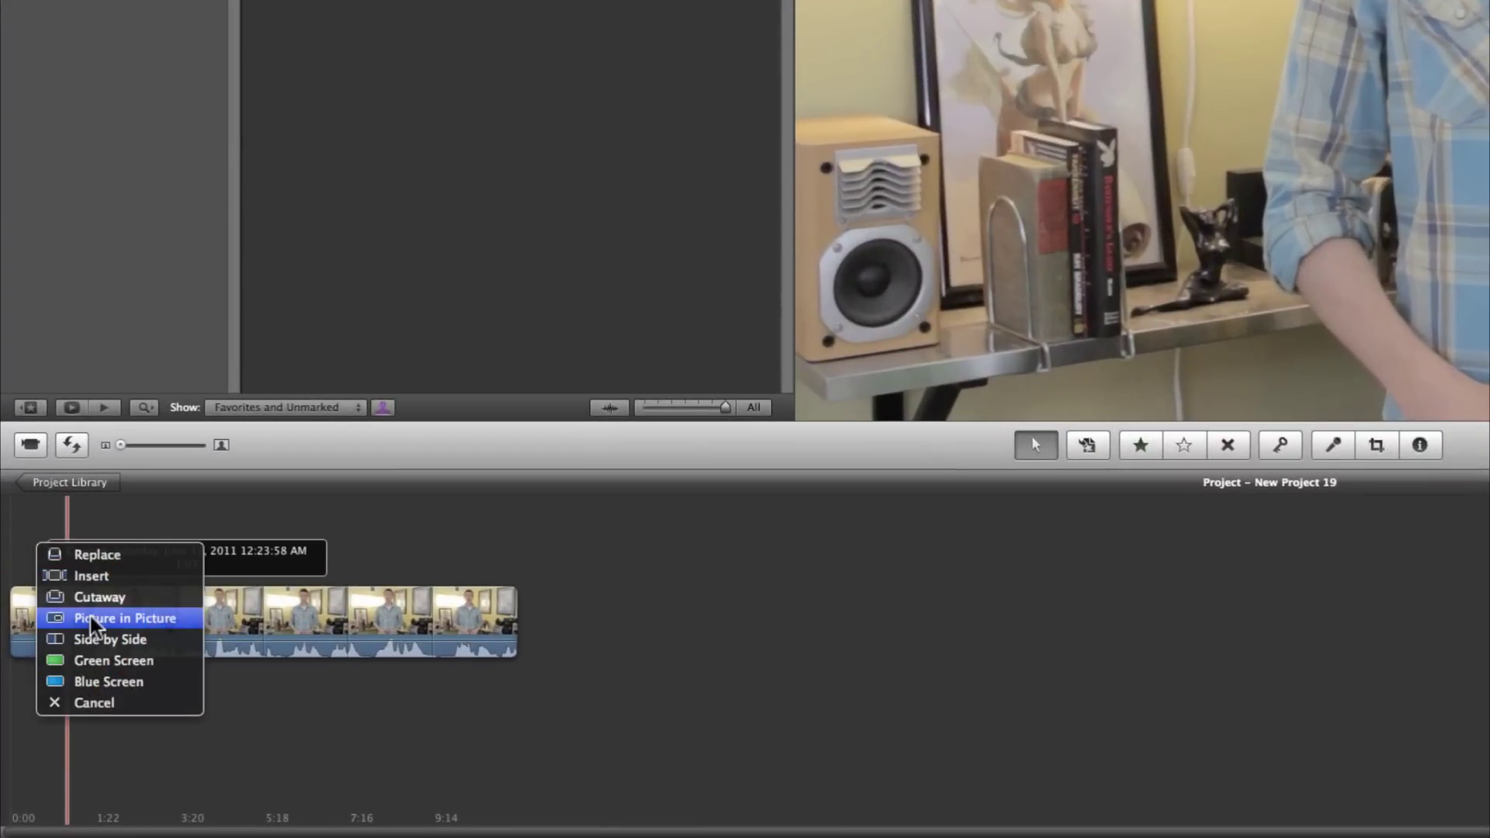
pyautogui.click(92, 621)
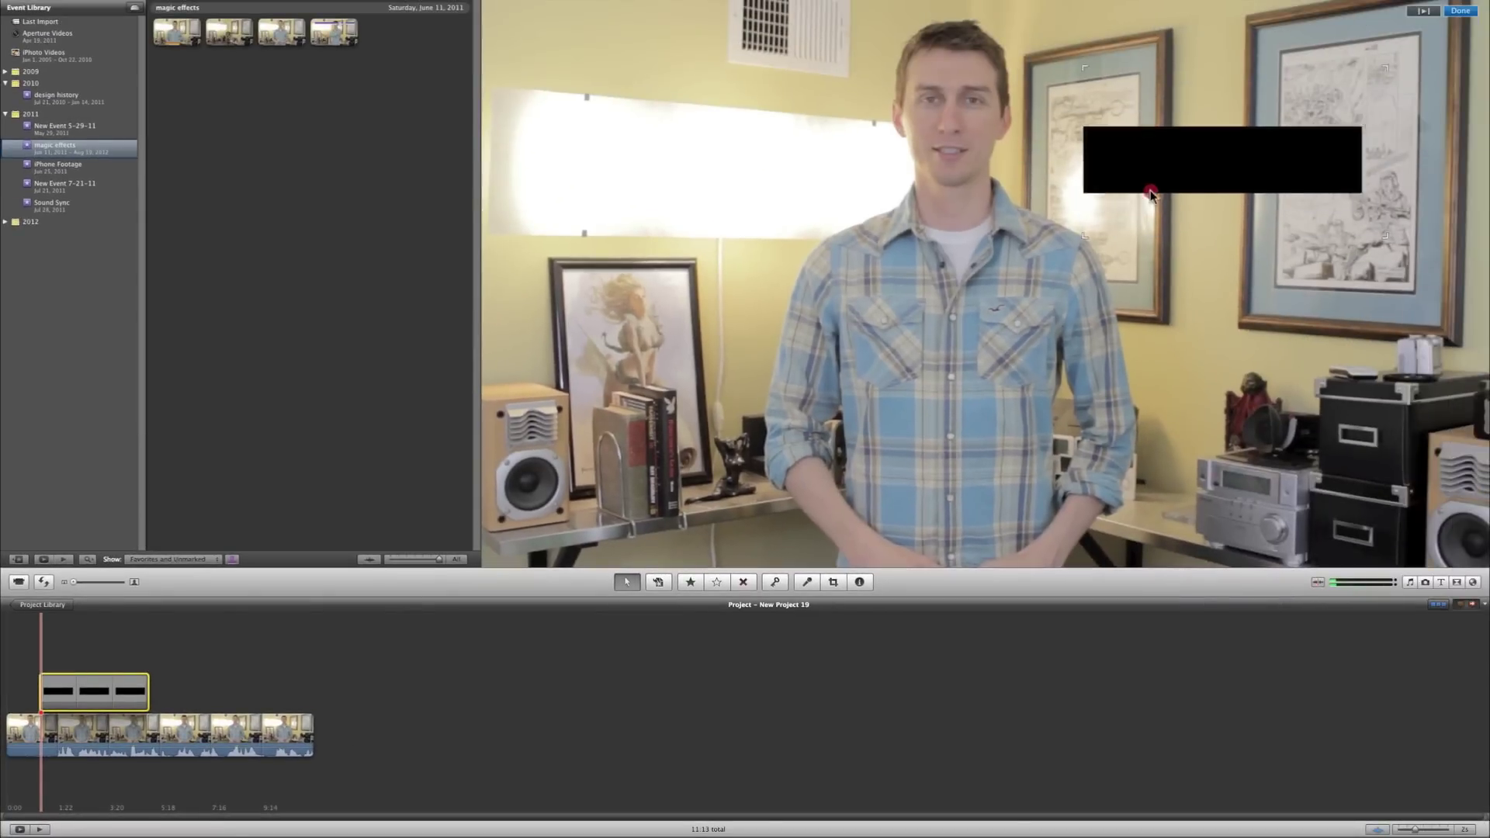
pyautogui.click(1148, 190)
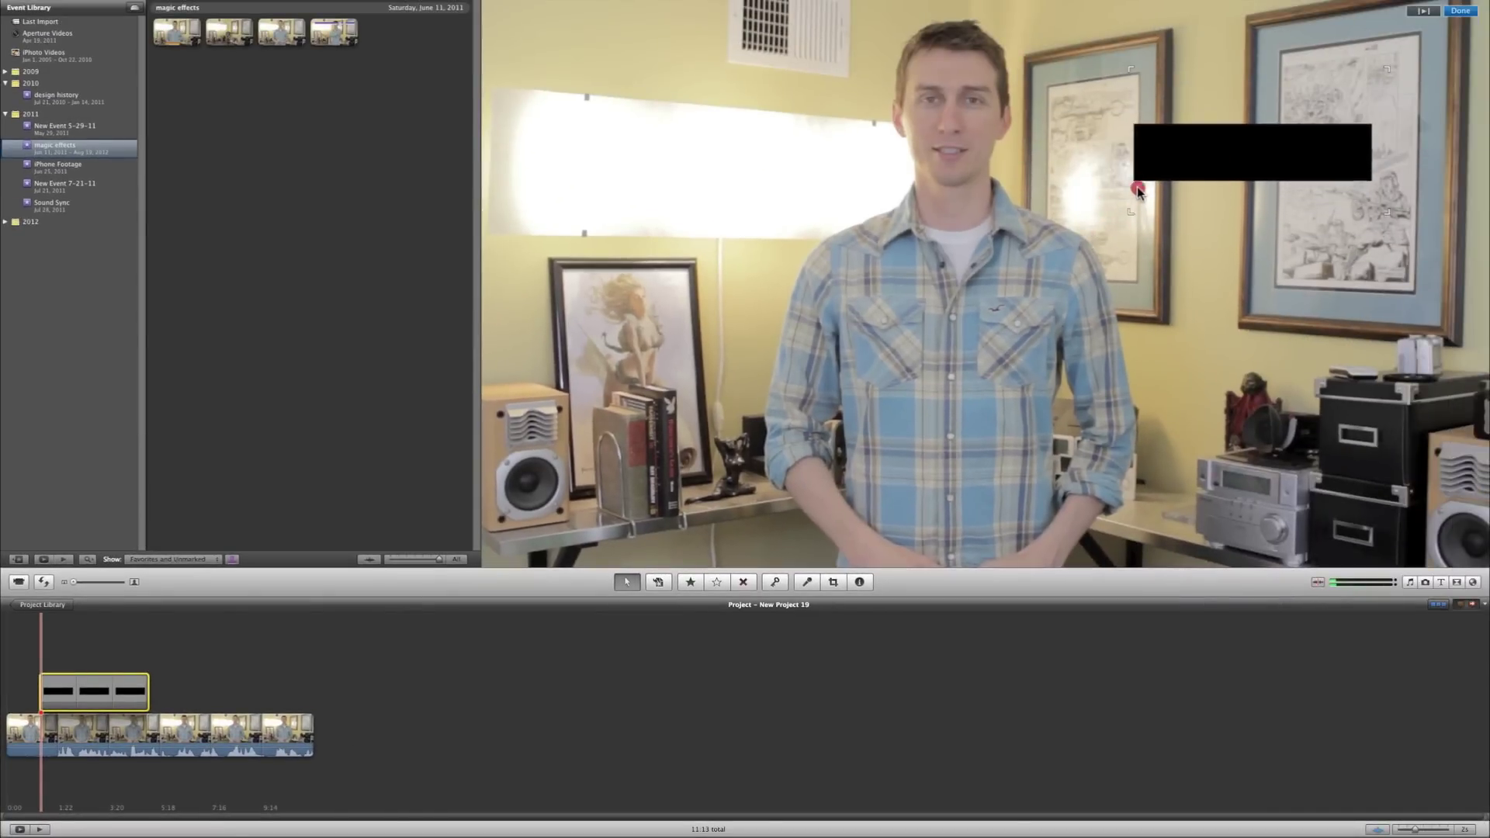
pyautogui.moveTo(1086, 242)
pyautogui.mouseDown()
pyautogui.moveTo(1175, 186)
pyautogui.moveTo(970, 93)
pyautogui.mouseUp()
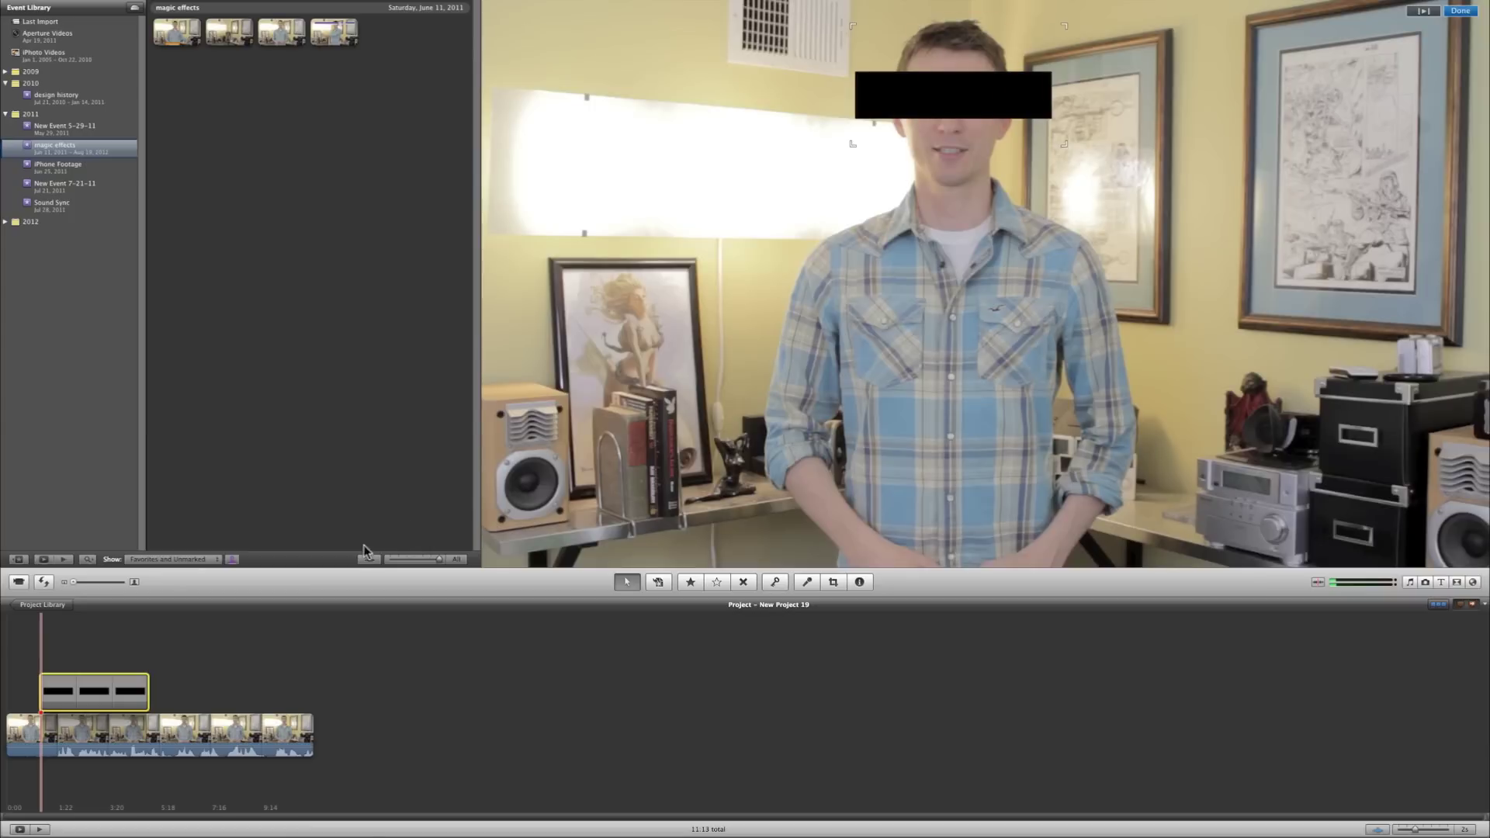
pyautogui.click(47, 625)
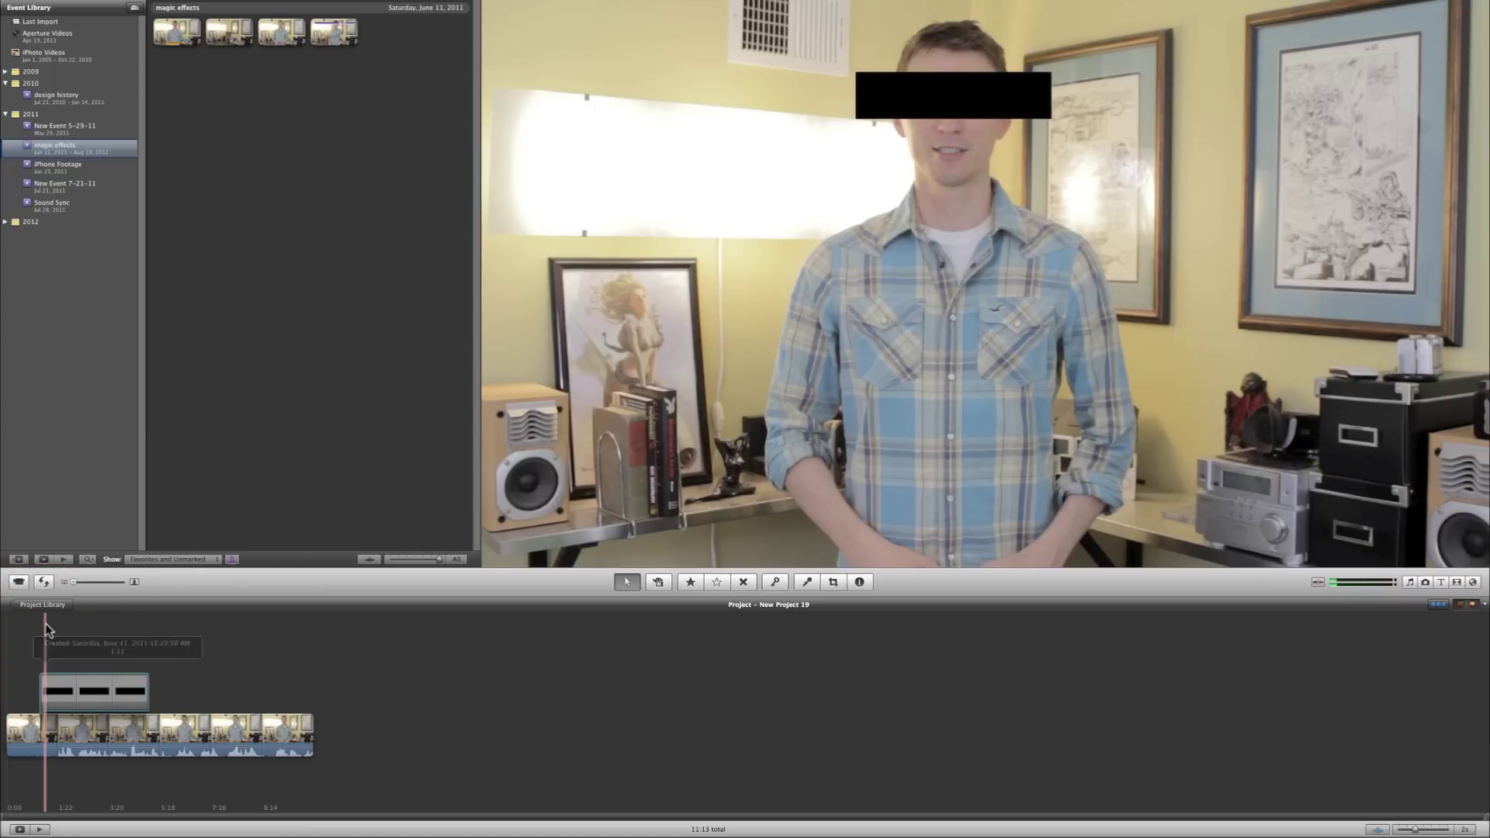
pyautogui.press('space')
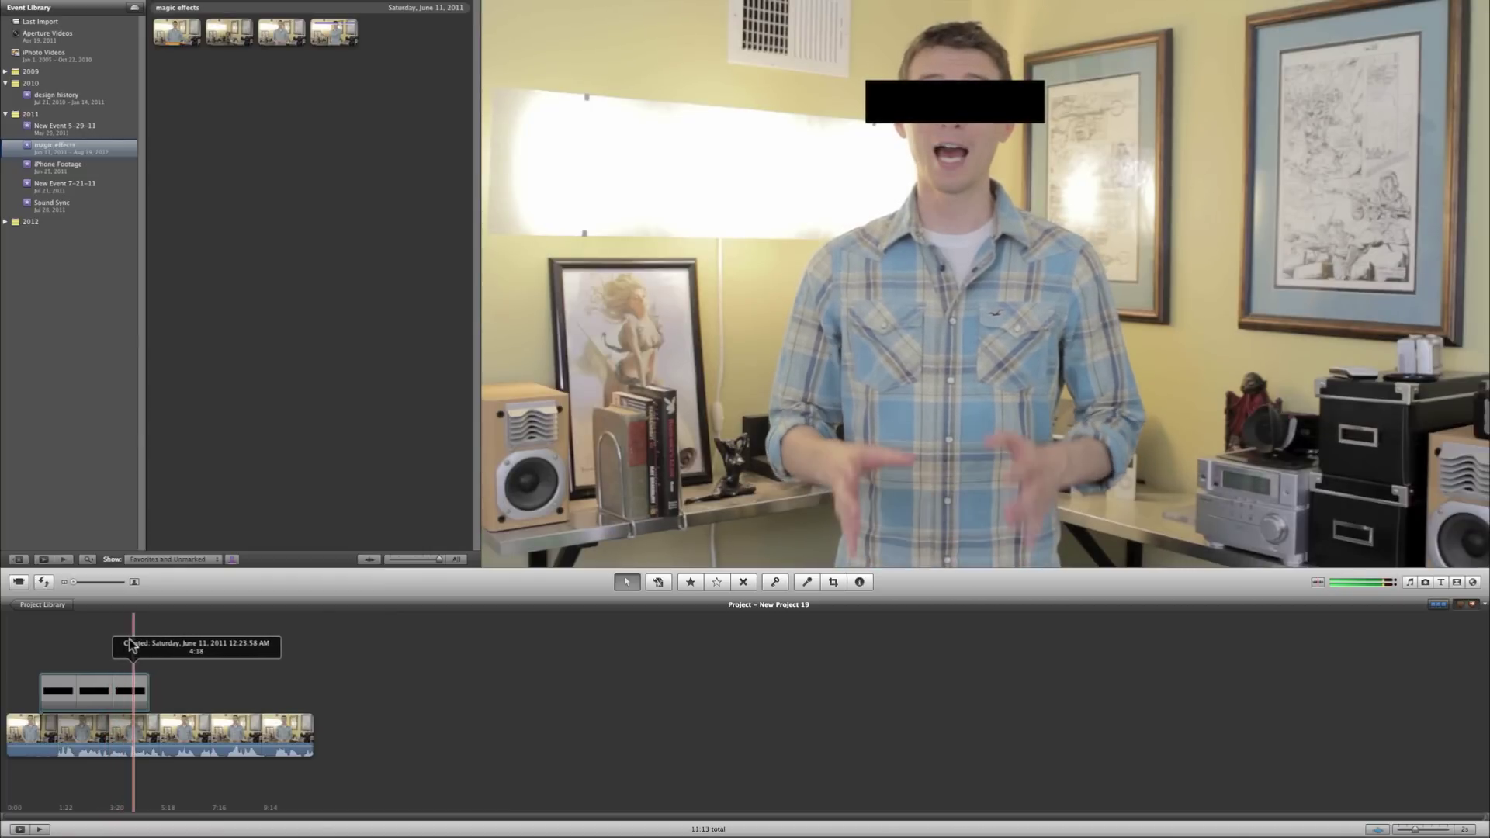
pyautogui.click(57, 644)
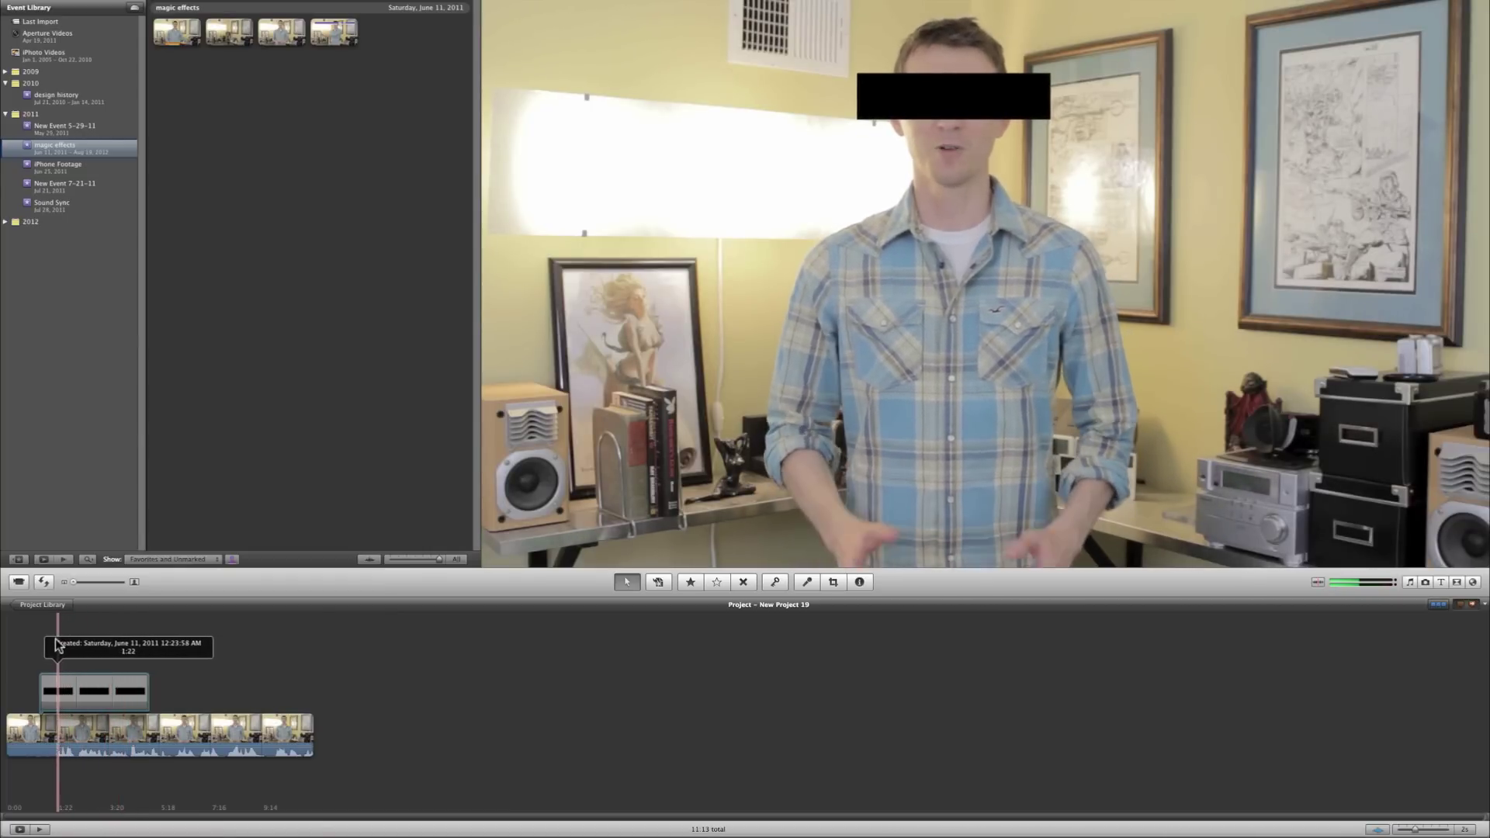
# Step: Delete the black-bar overlay and start a QuickTime export of New Project 19
pyautogui.press('Delete')
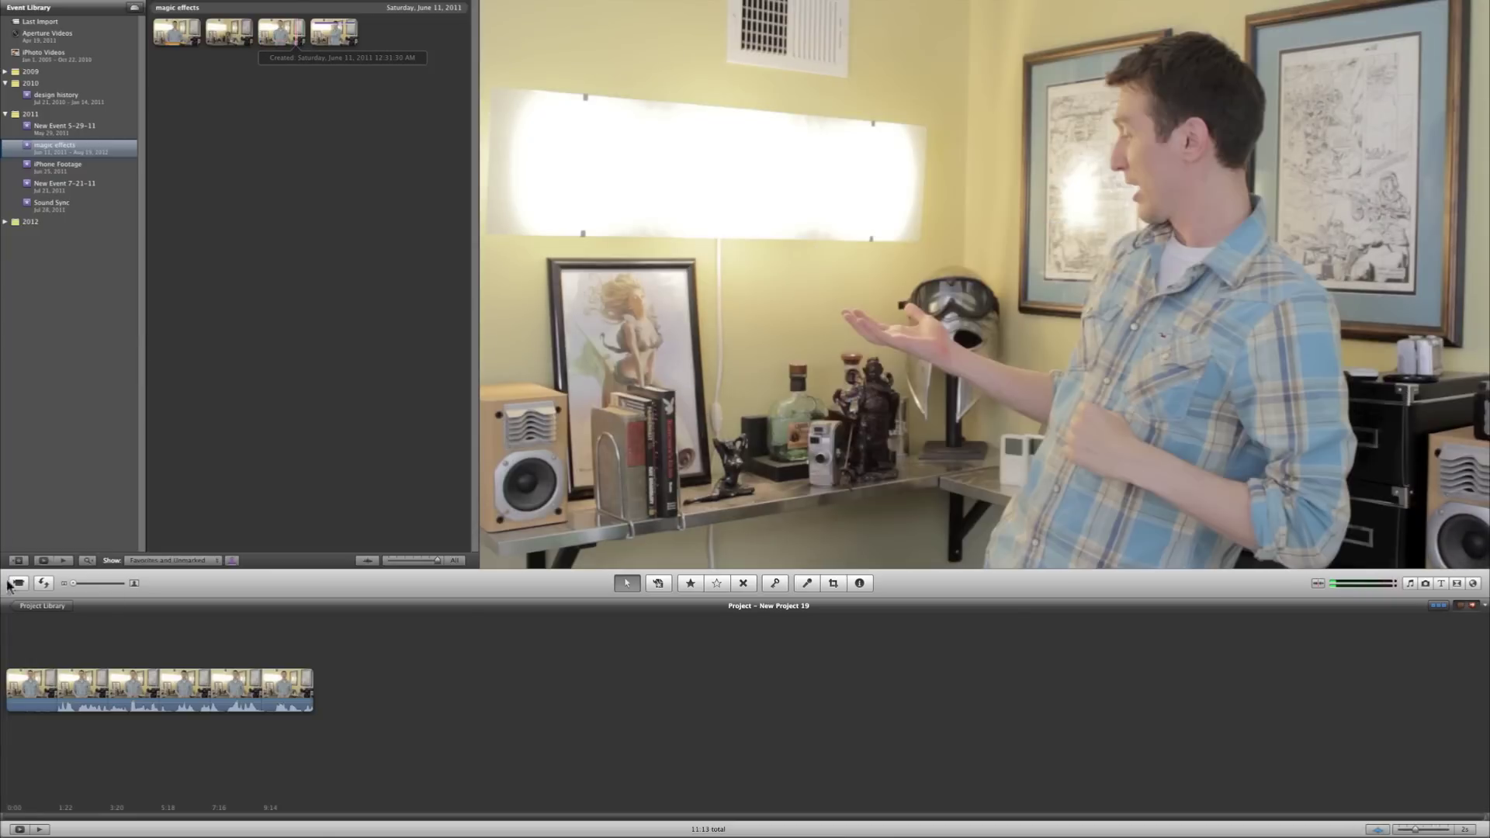
pyautogui.click(35, 627)
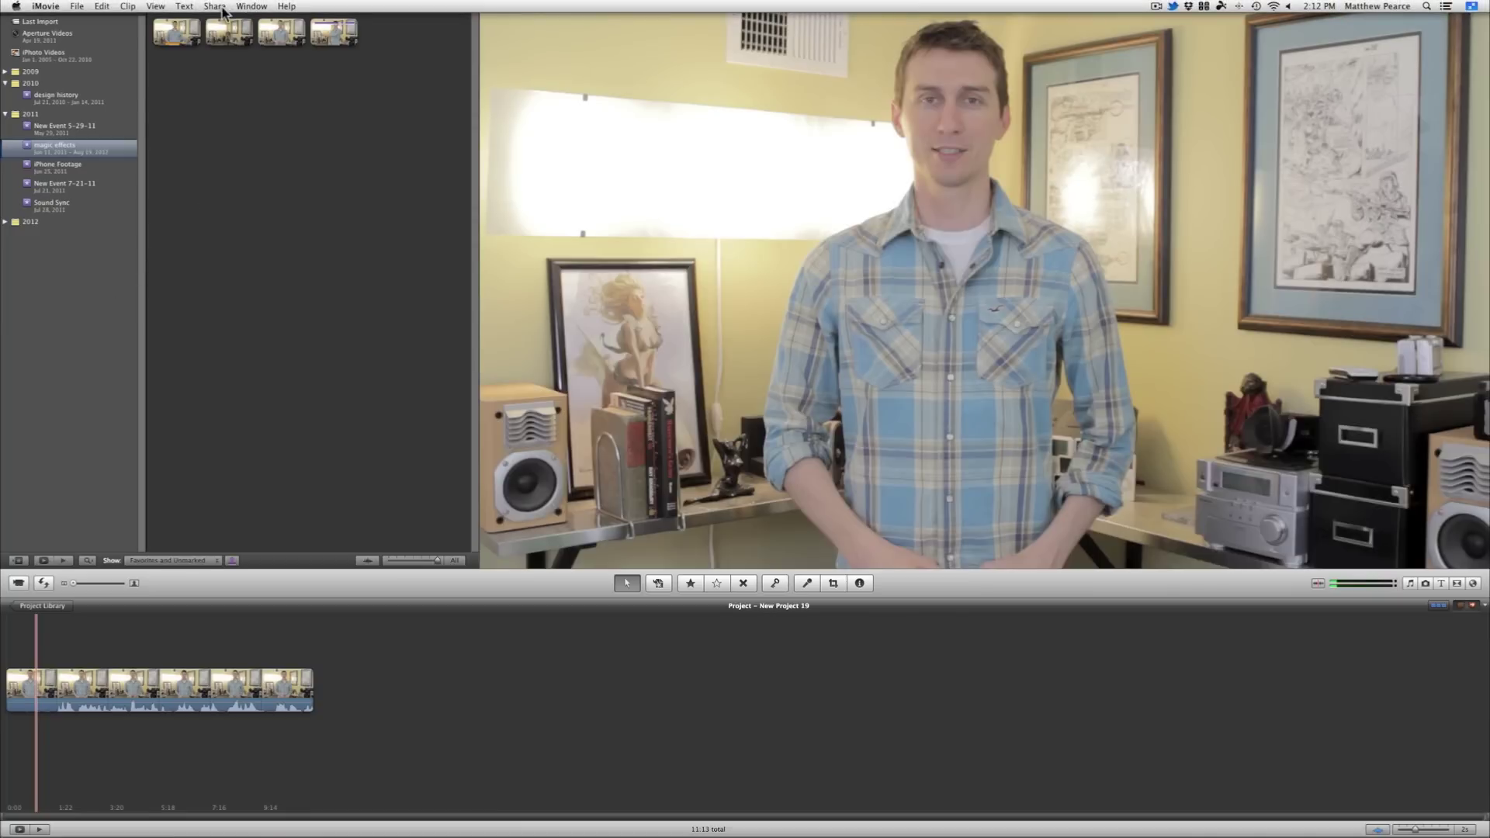
pyautogui.click(222, 11)
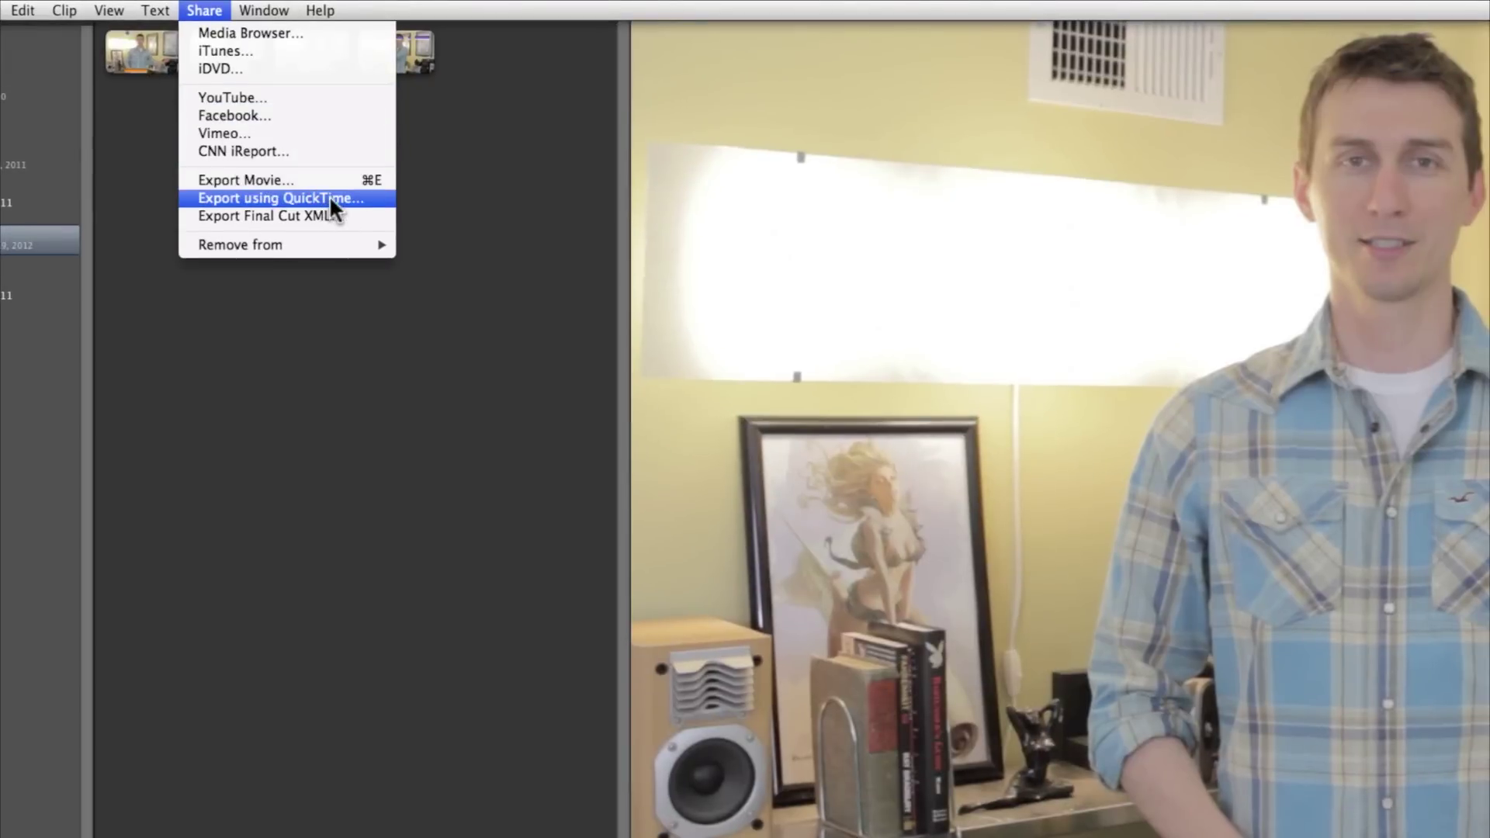
pyautogui.click(372, 199)
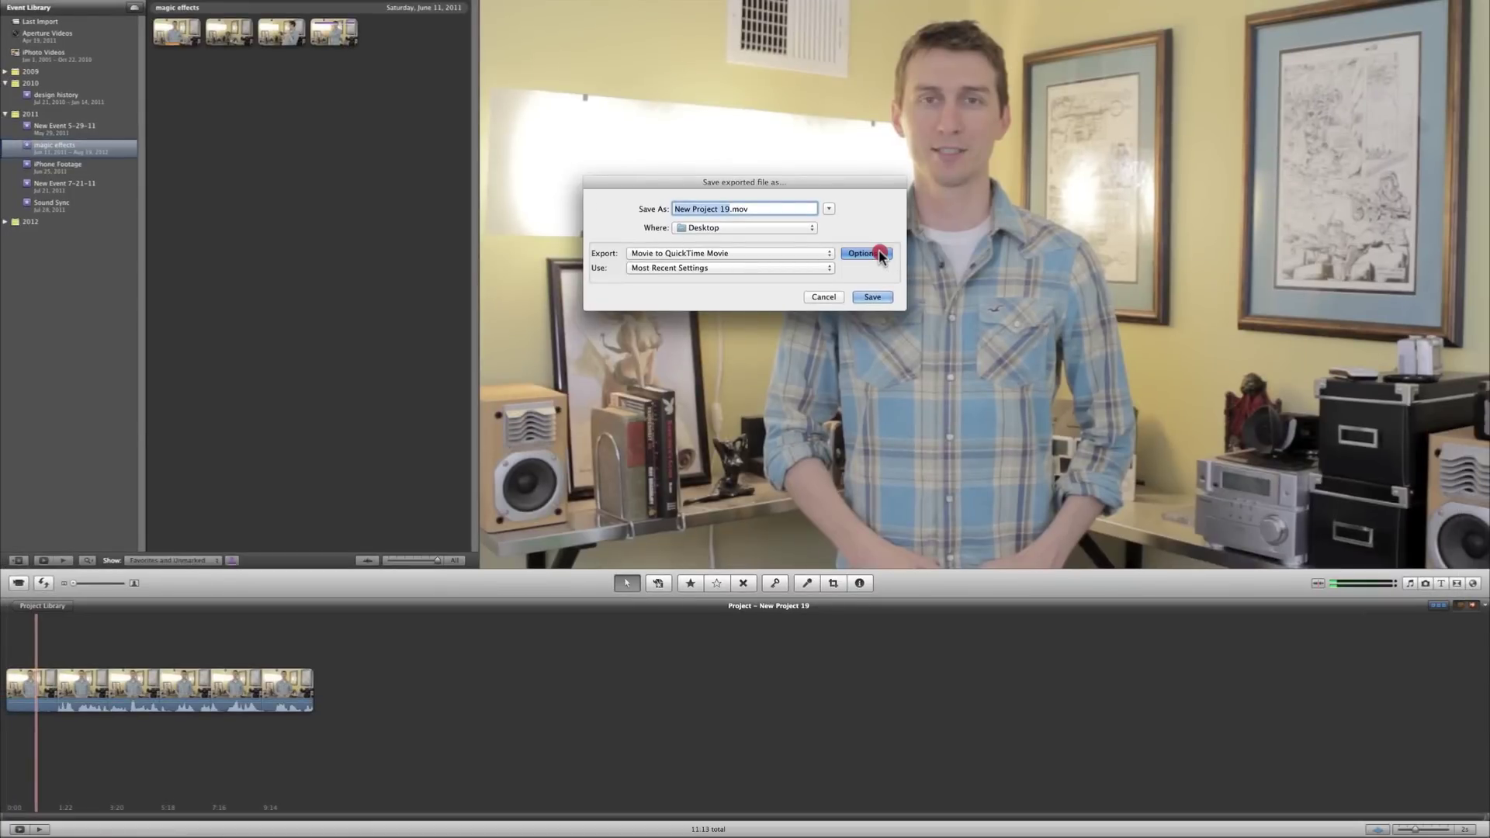
# Step: Keep the QuickTime export size at 75 x 75 and confirm the movie settings
pyautogui.click(879, 254)
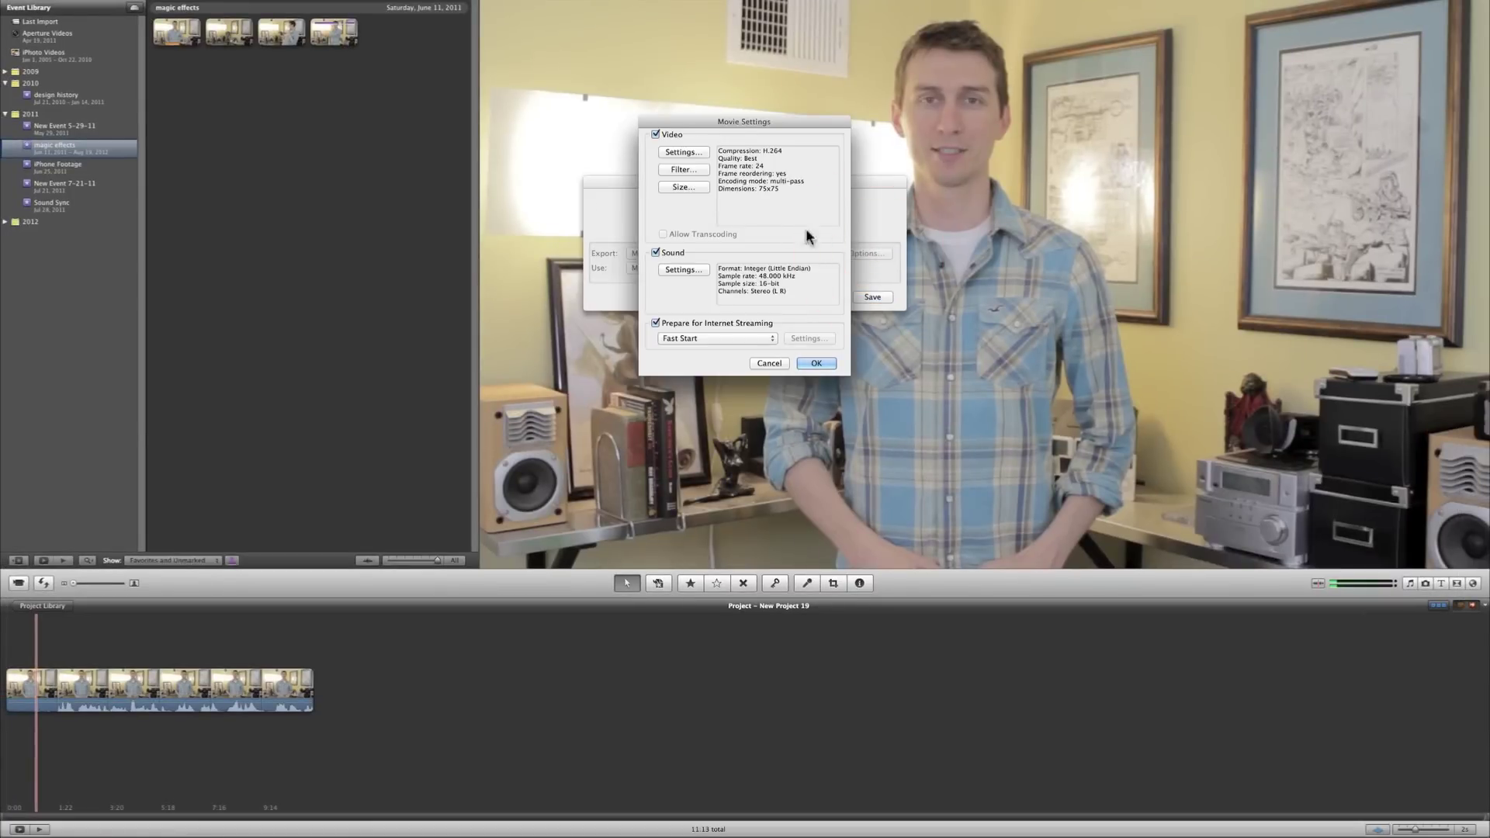
pyautogui.click(682, 188)
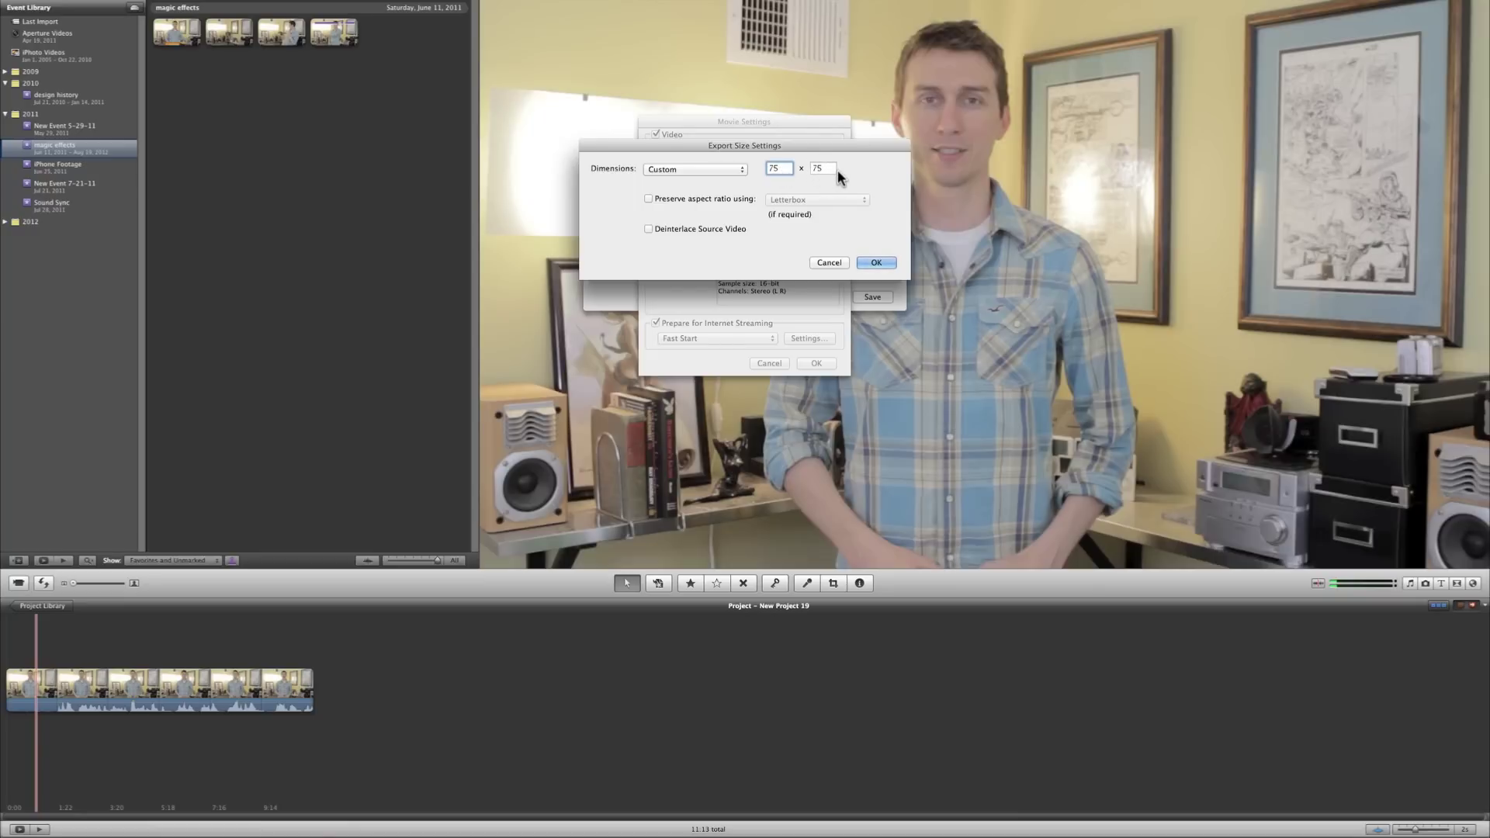
pyautogui.click(883, 261)
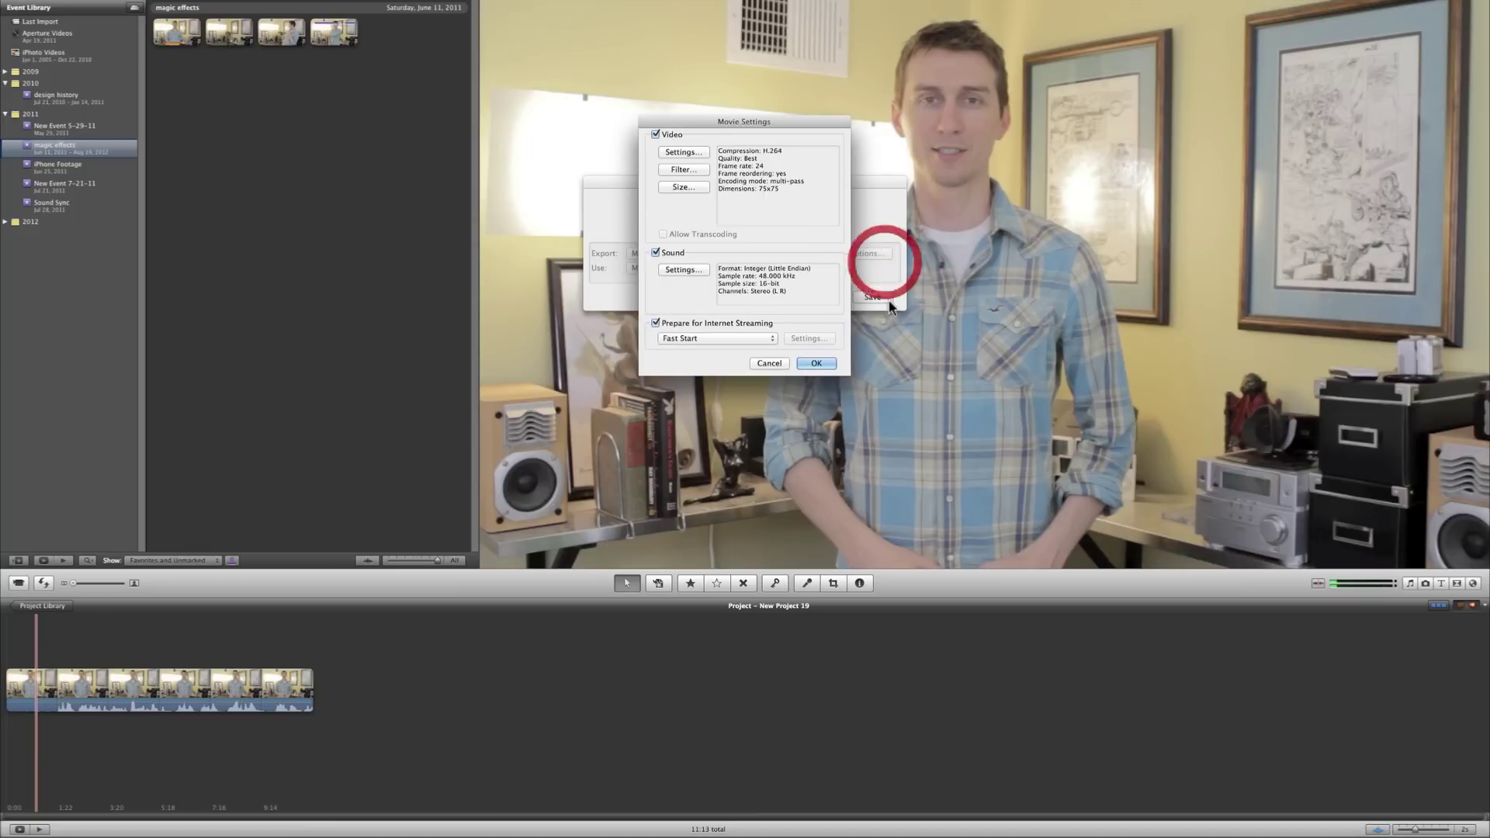
pyautogui.click(830, 366)
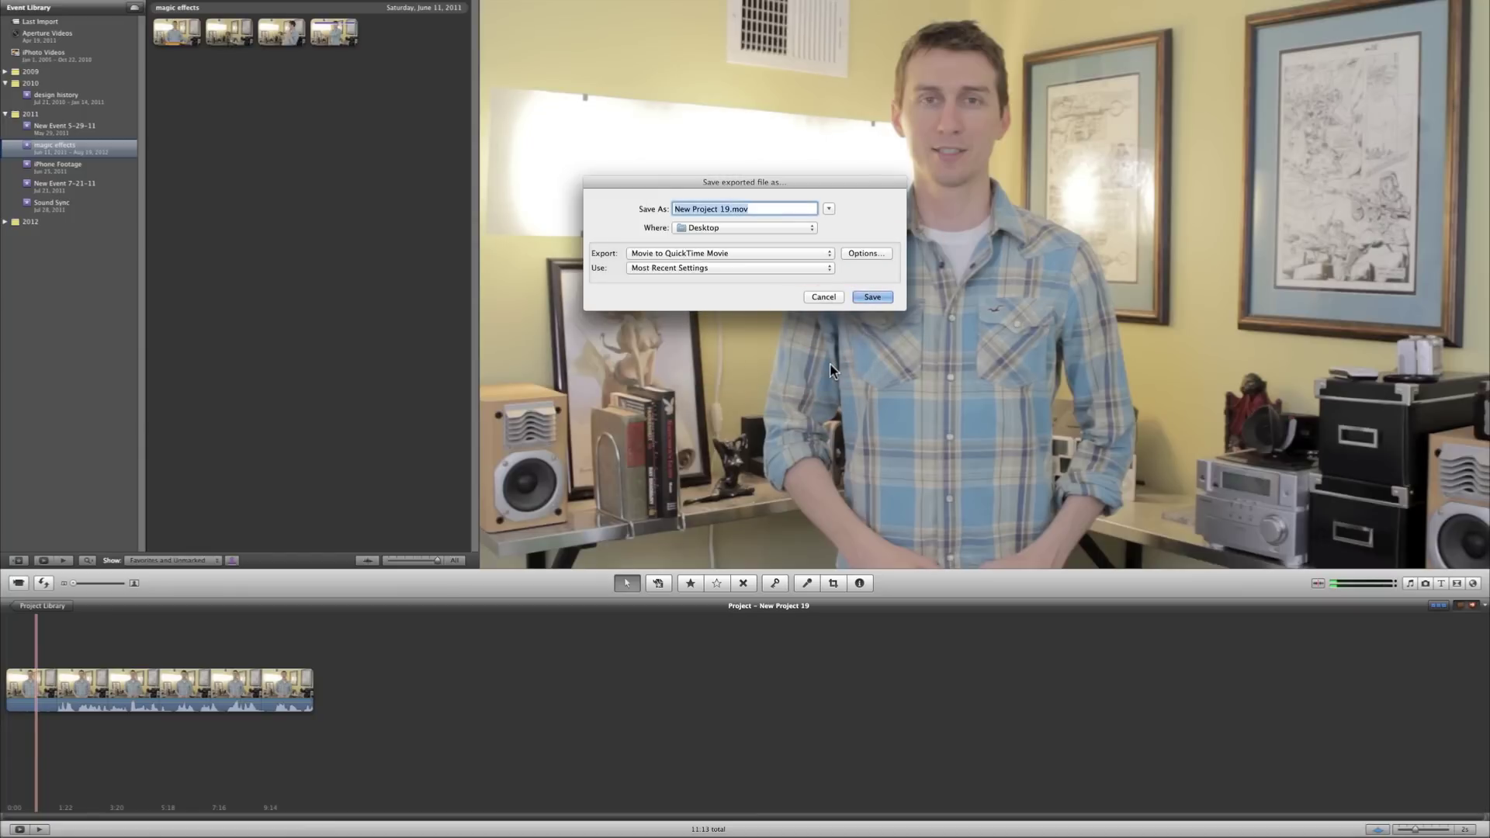
# Step: Save the export as New Project 19.mov on the Desktop
pyautogui.click(874, 295)
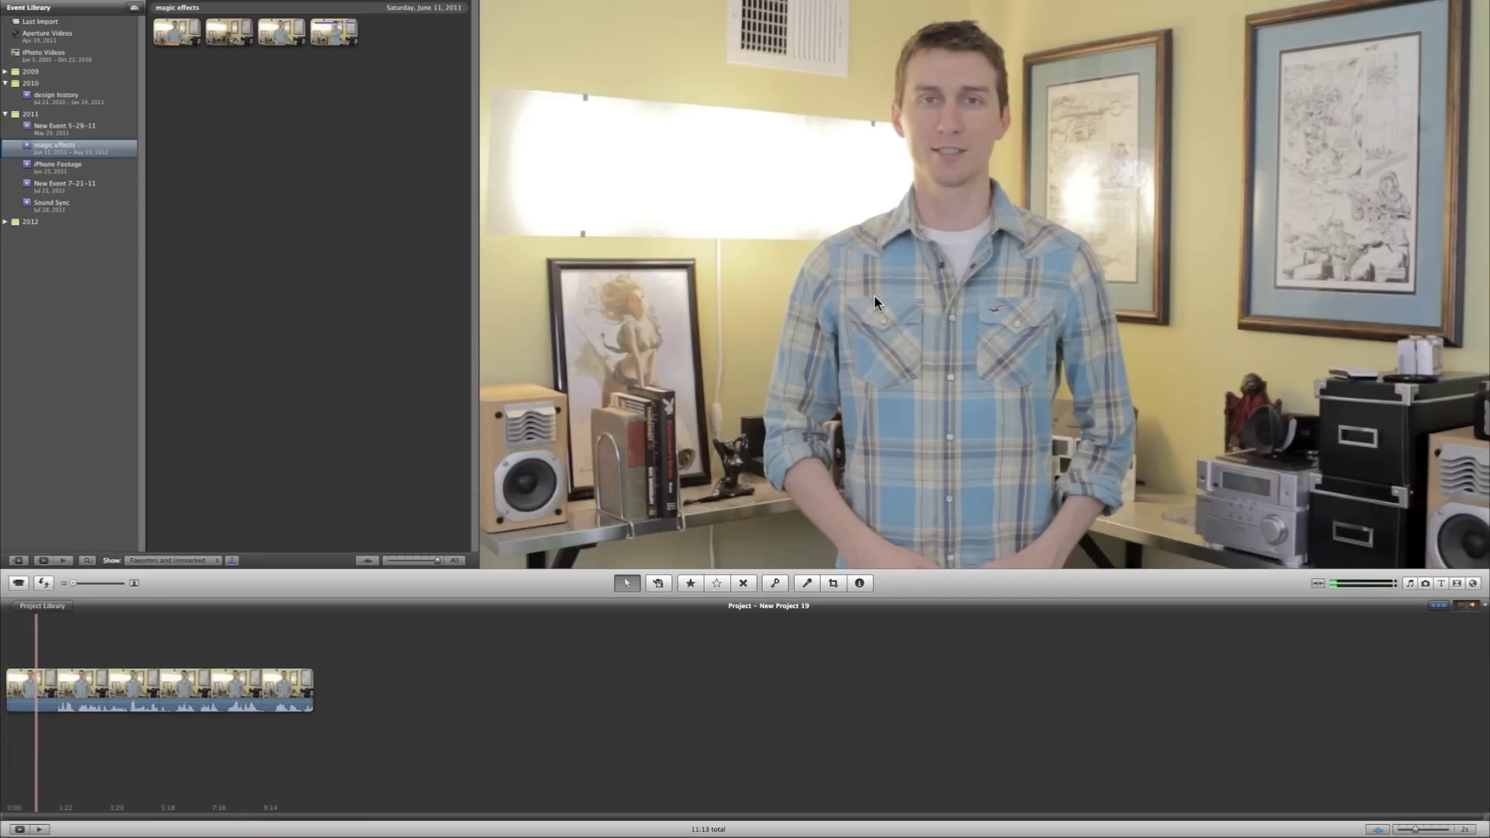
# Step: Quick Look the exported New Project 19.mov on the desktop, then close the preview
pyautogui.press('F11')
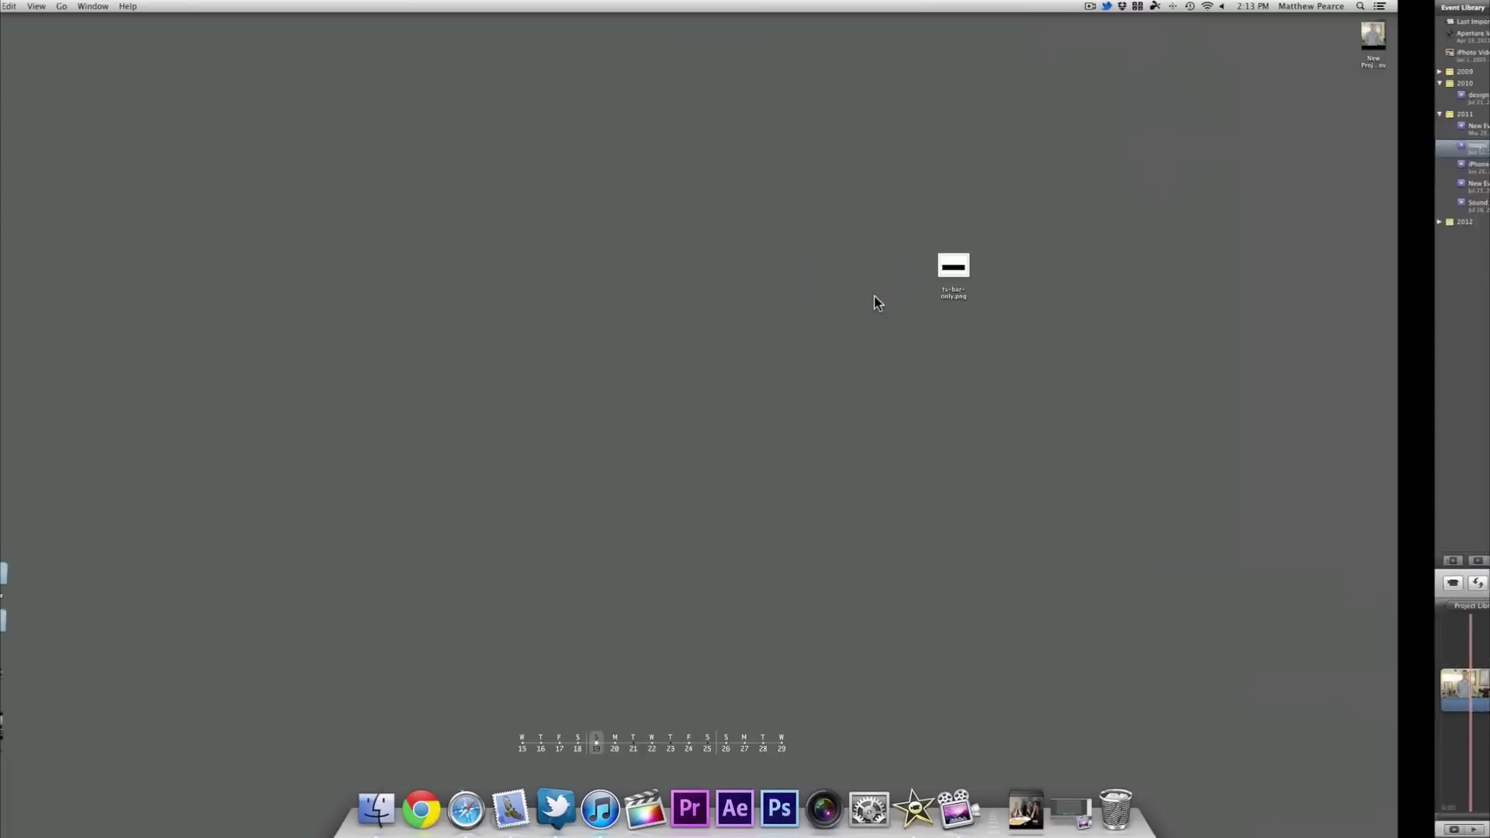
pyautogui.click(1462, 42)
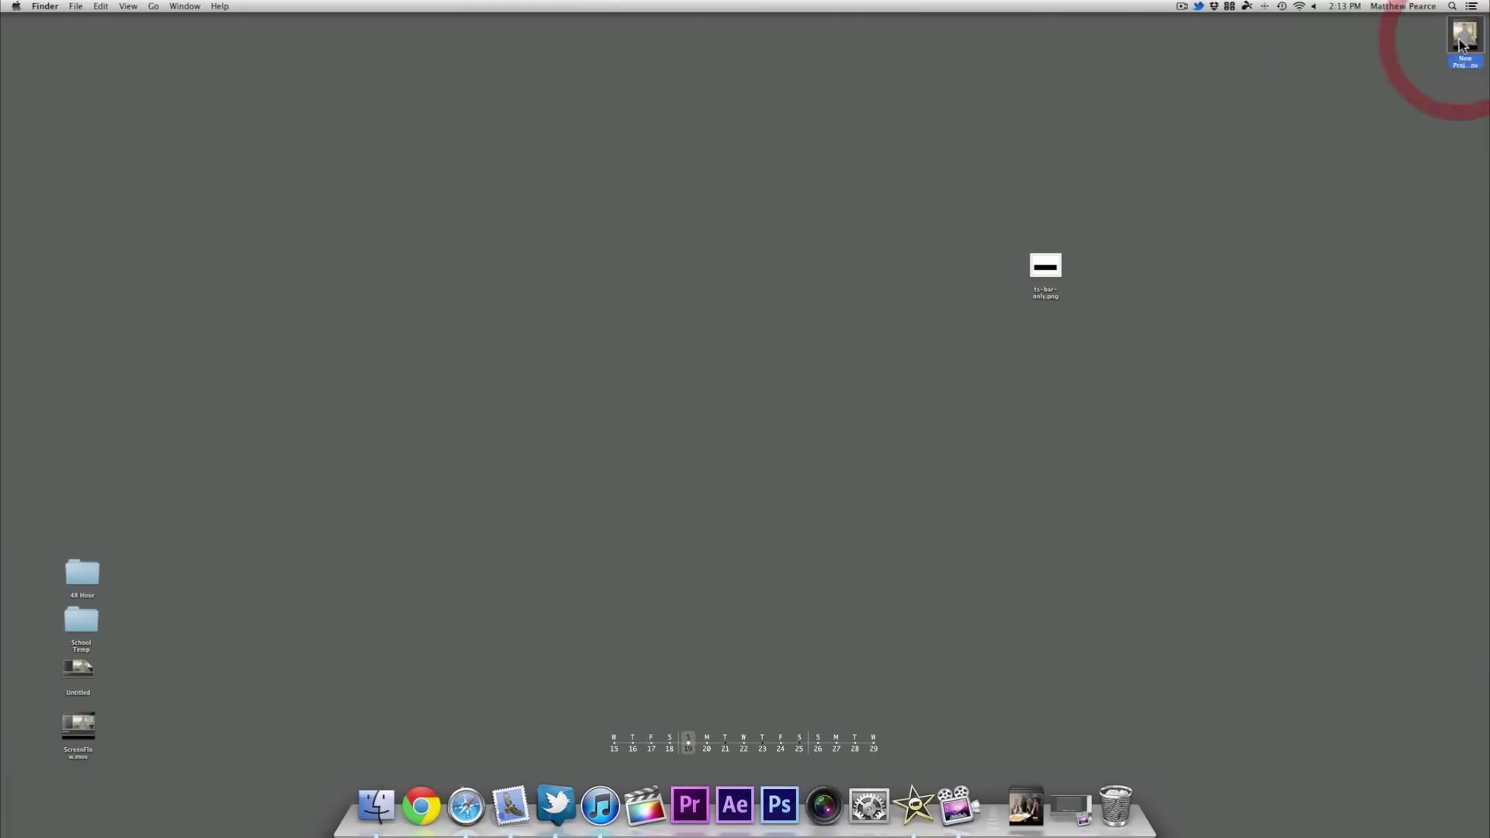
pyautogui.press('space')
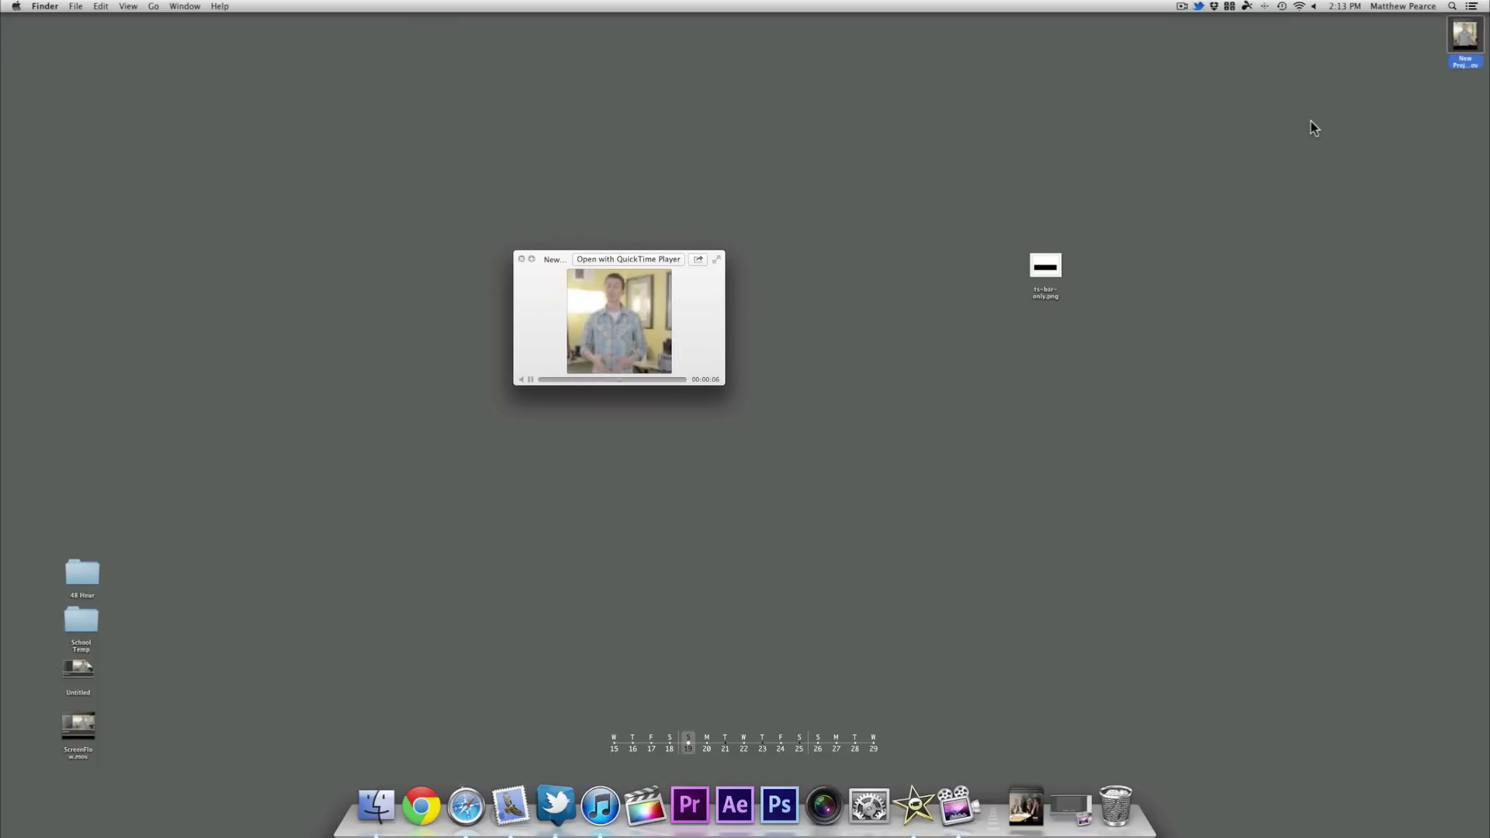
pyautogui.press('space')
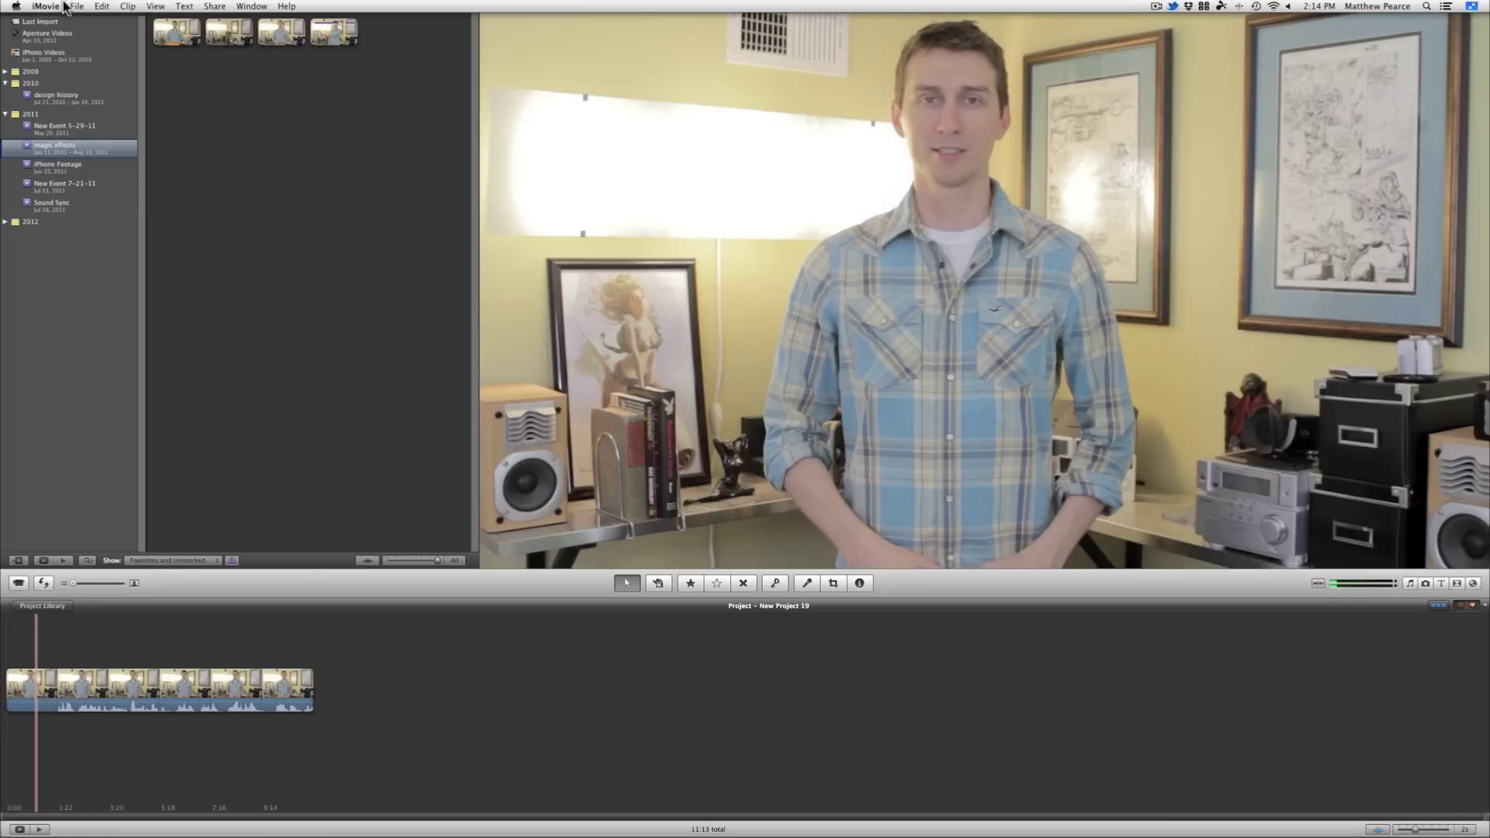
# Step: Import New Project 19.mov from the Desktop into the magic effects event
pyautogui.click(77, 6)
pyautogui.moveTo(94, 90)
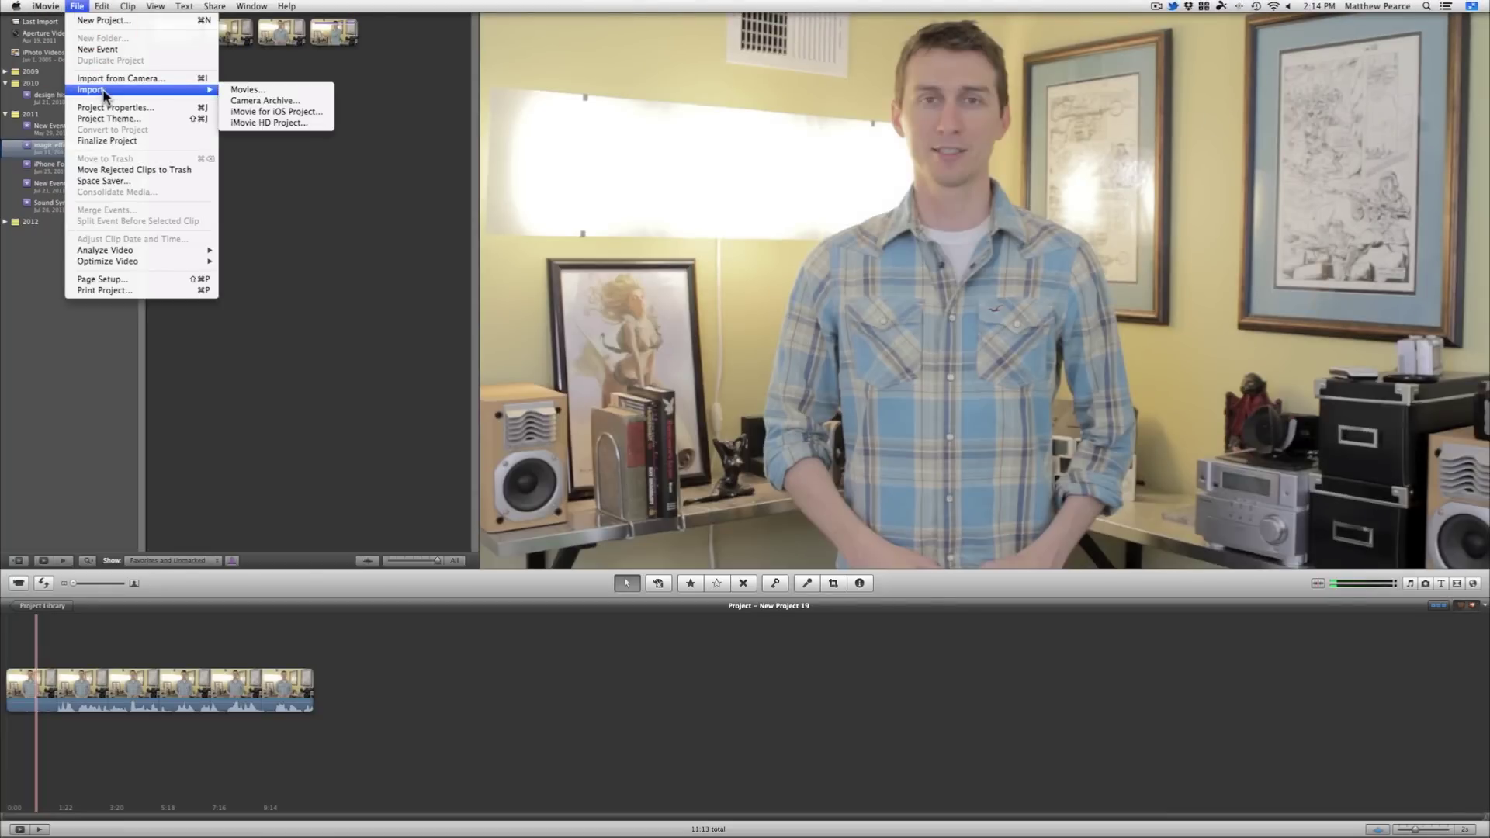
pyautogui.click(253, 90)
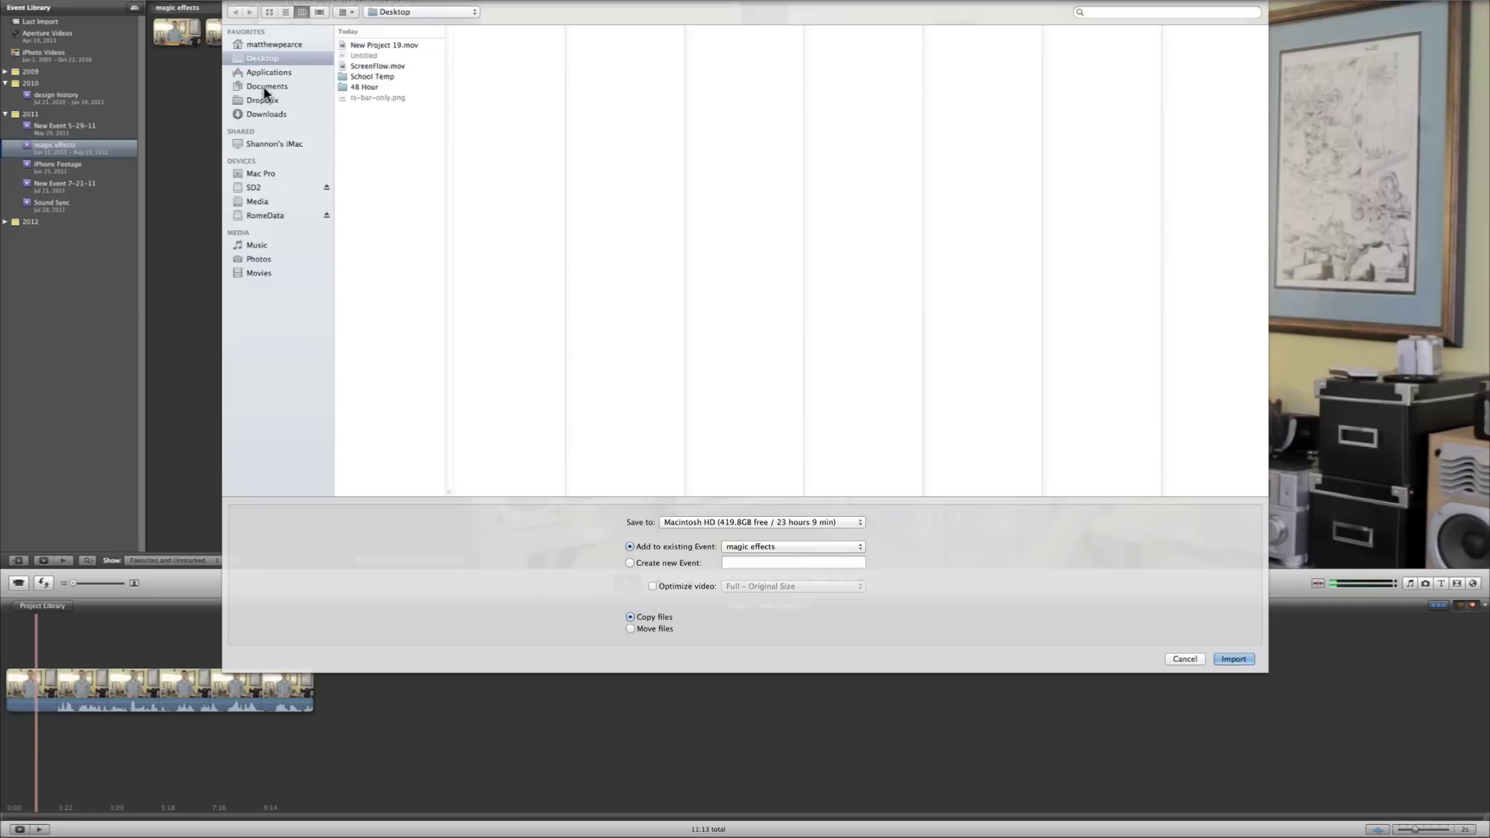
pyautogui.click(384, 46)
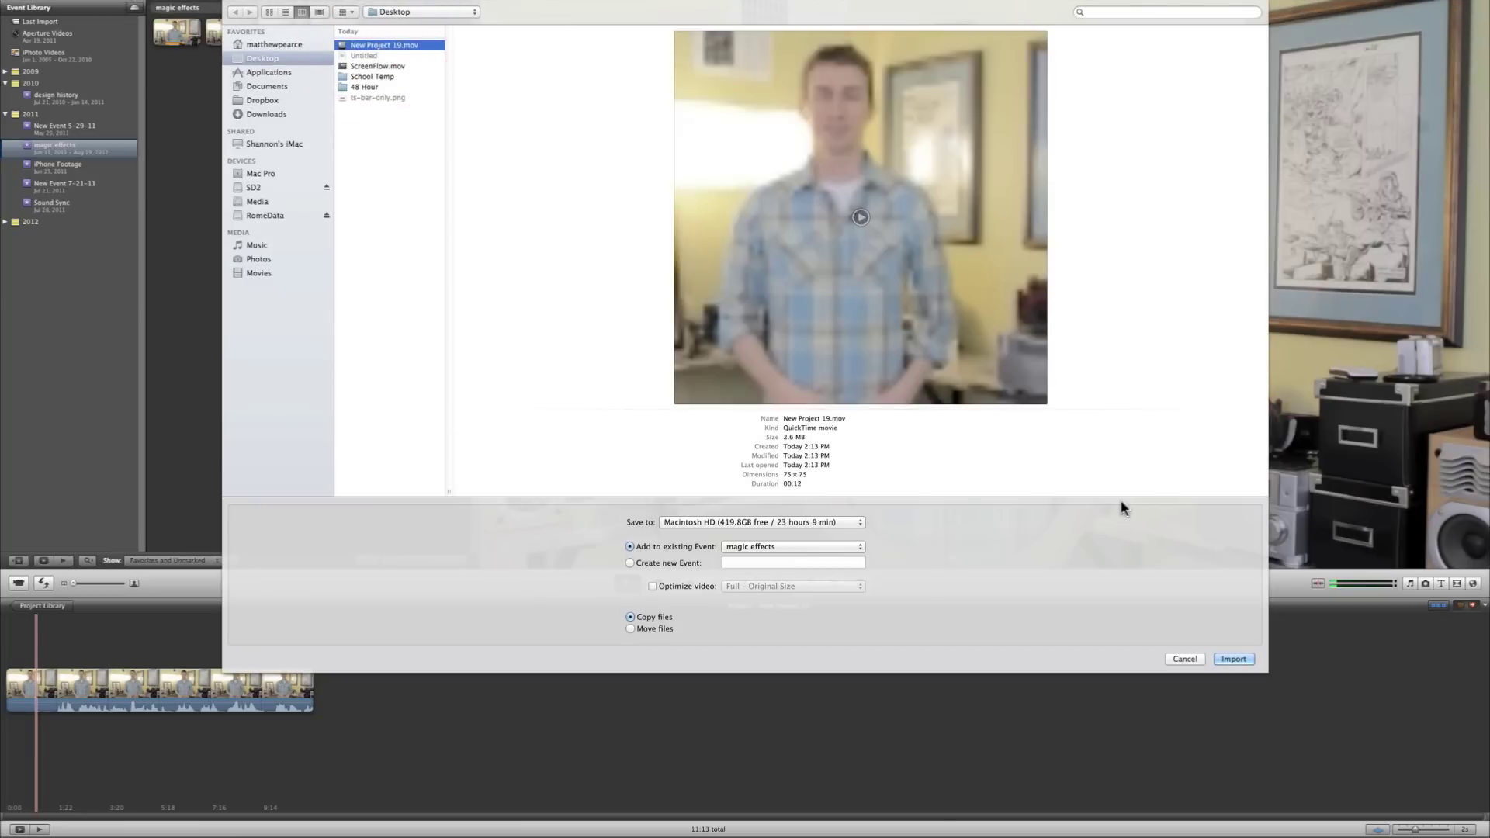
pyautogui.click(1232, 659)
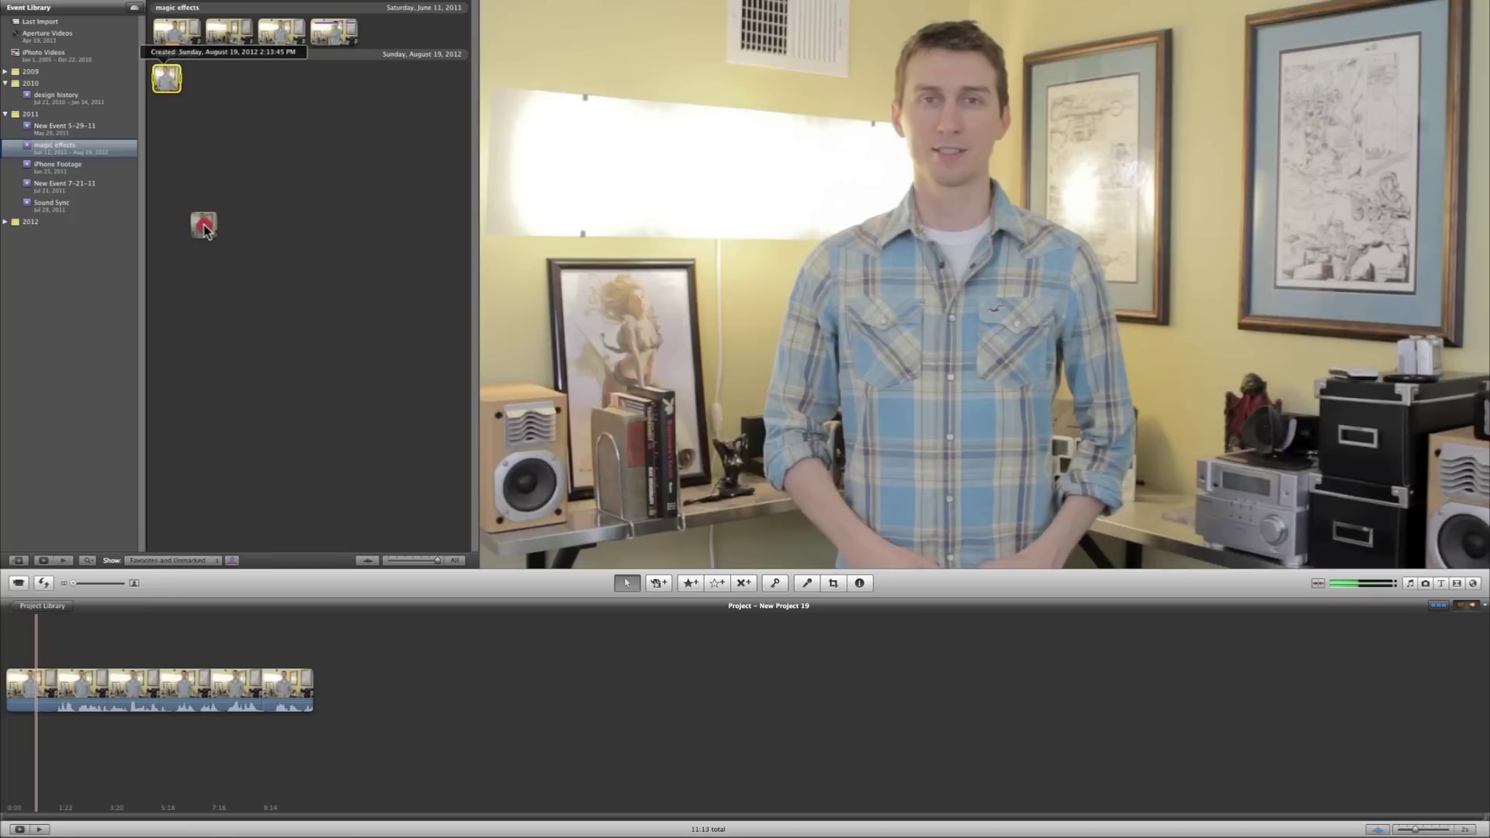
# Step: Layer the blurred clip over the interview as picture-in-picture, starting slightly after the beginning
pyautogui.moveTo(204, 227); pyautogui.dragTo(14, 694)
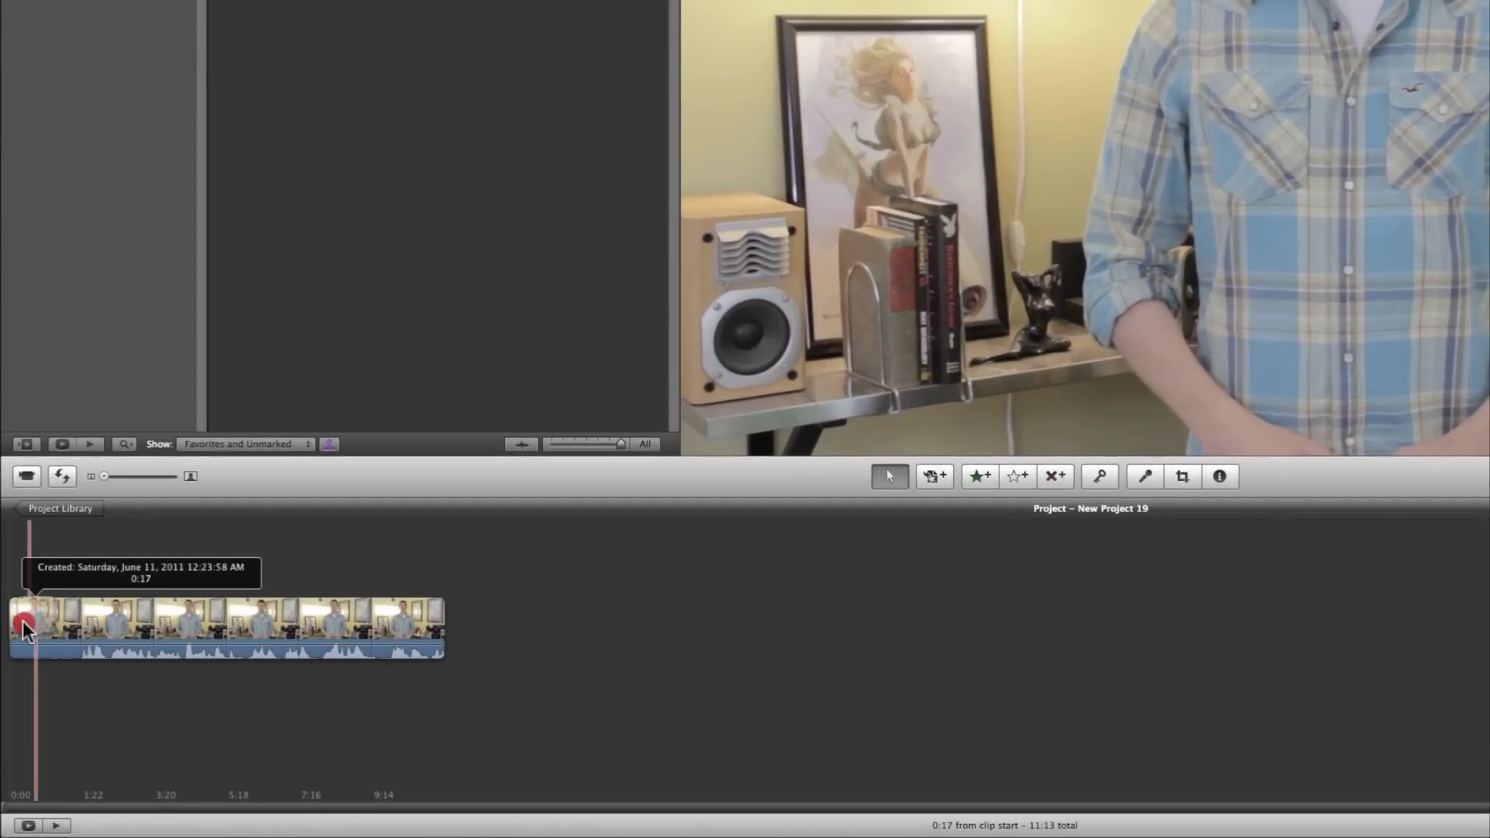
pyautogui.moveTo(21, 633); pyautogui.dragTo(18, 632)
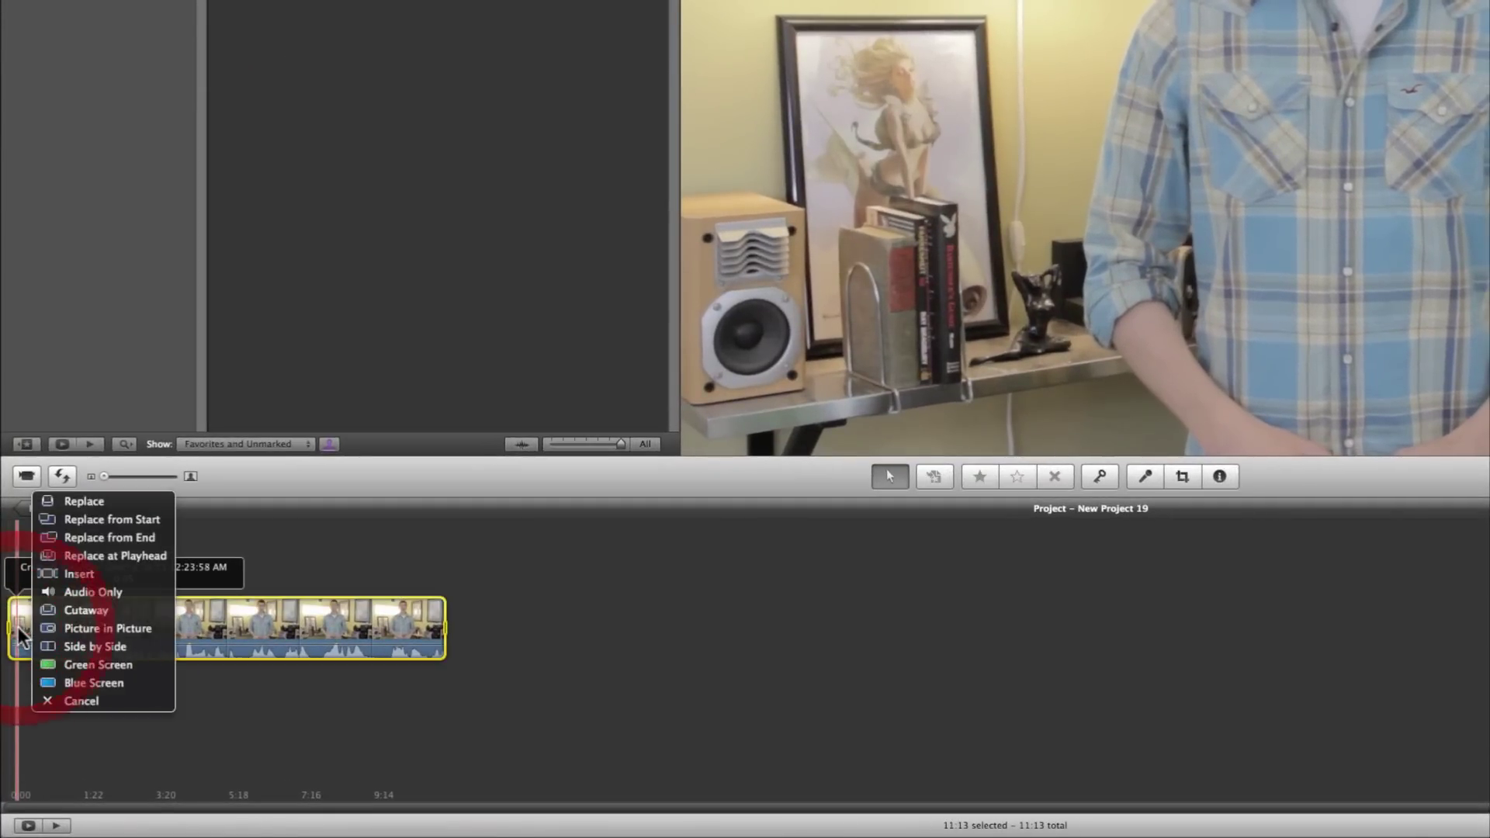
pyautogui.click(62, 630)
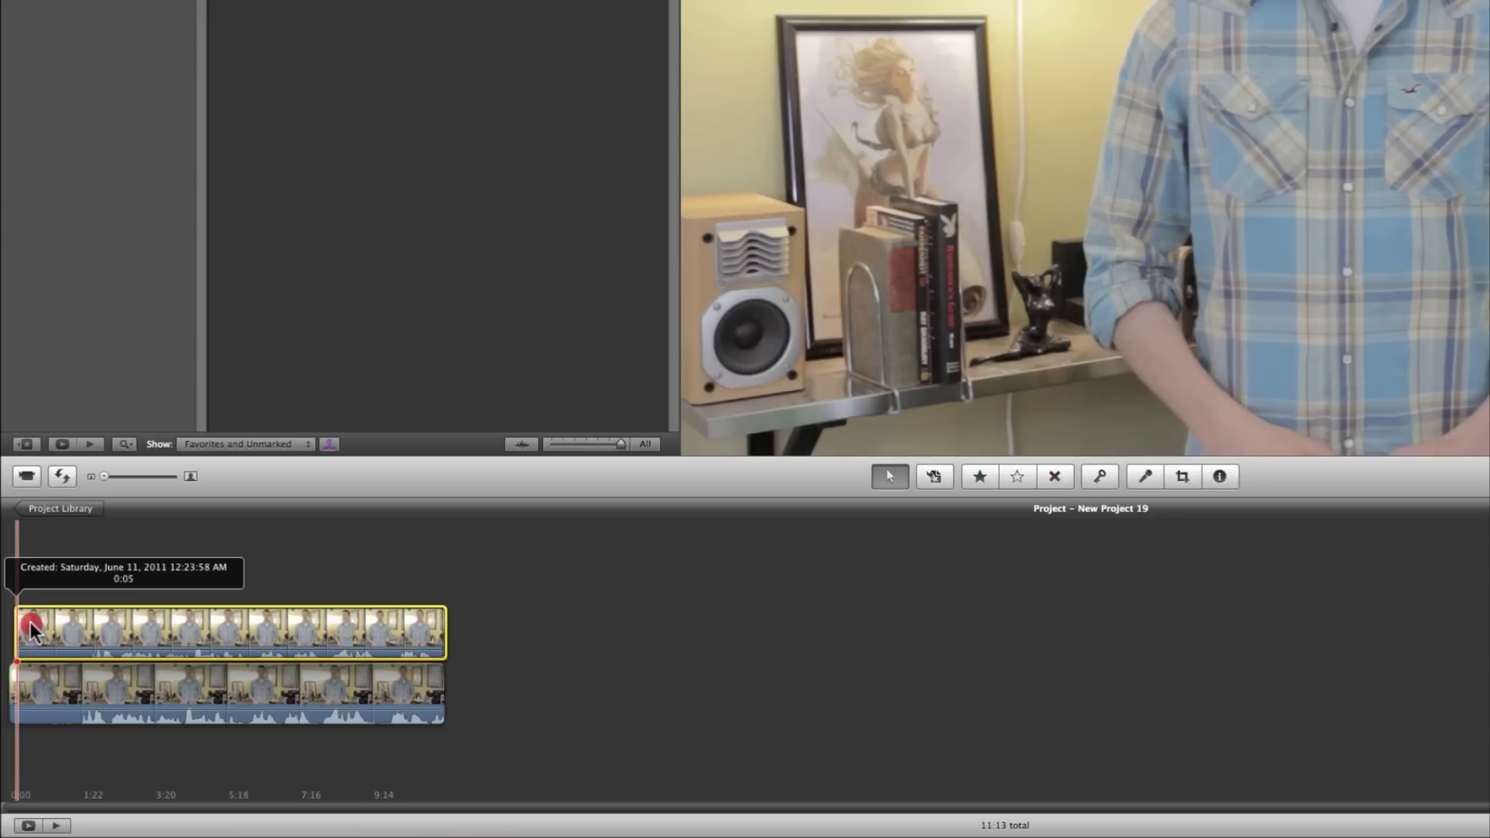
pyautogui.moveTo(17, 630); pyautogui.dragTo(37, 630)
pyautogui.click(147, 628)
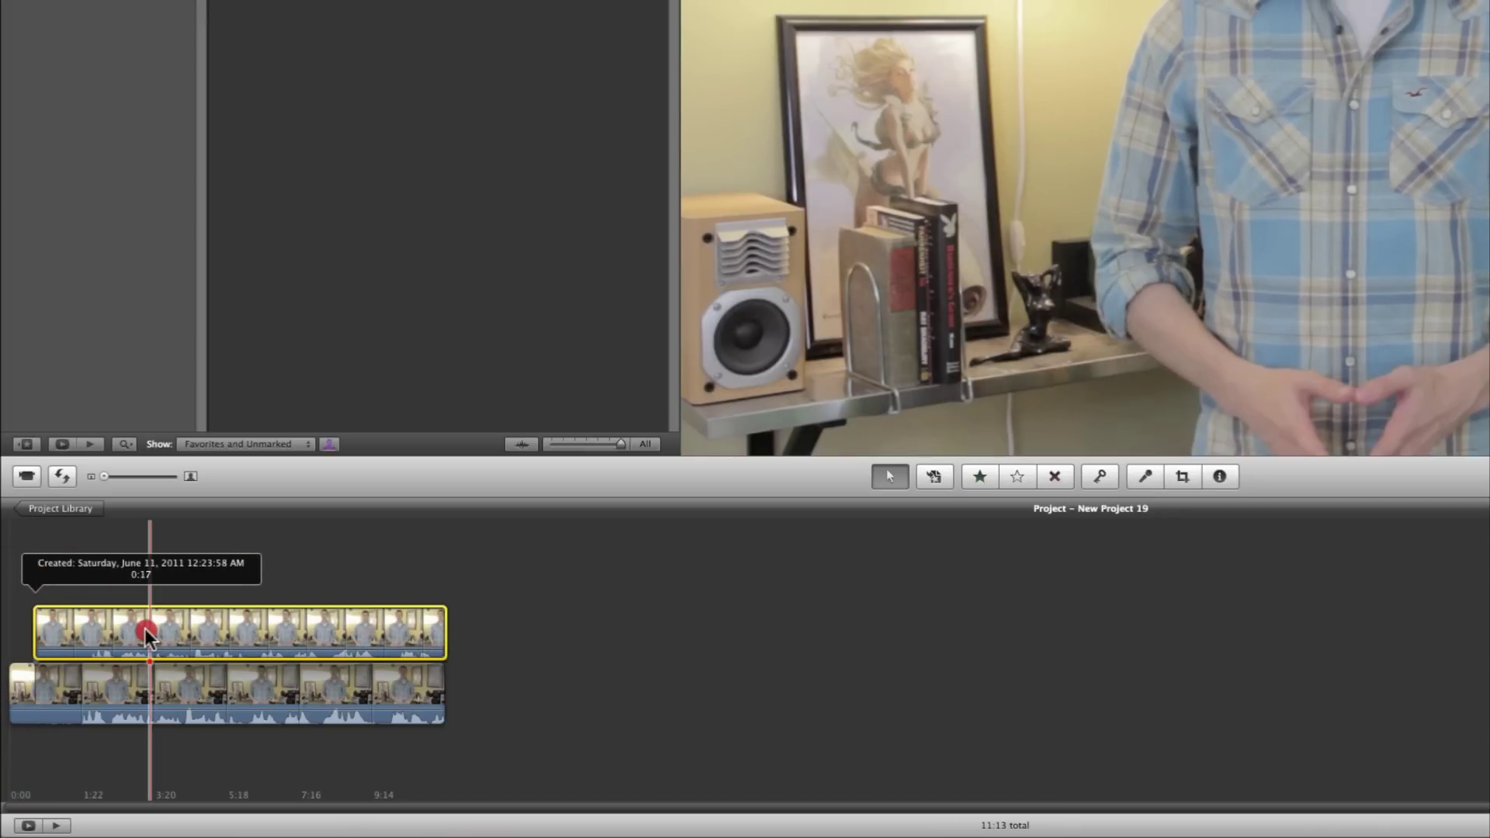
pyautogui.moveTo(143, 630); pyautogui.dragTo(142, 629)
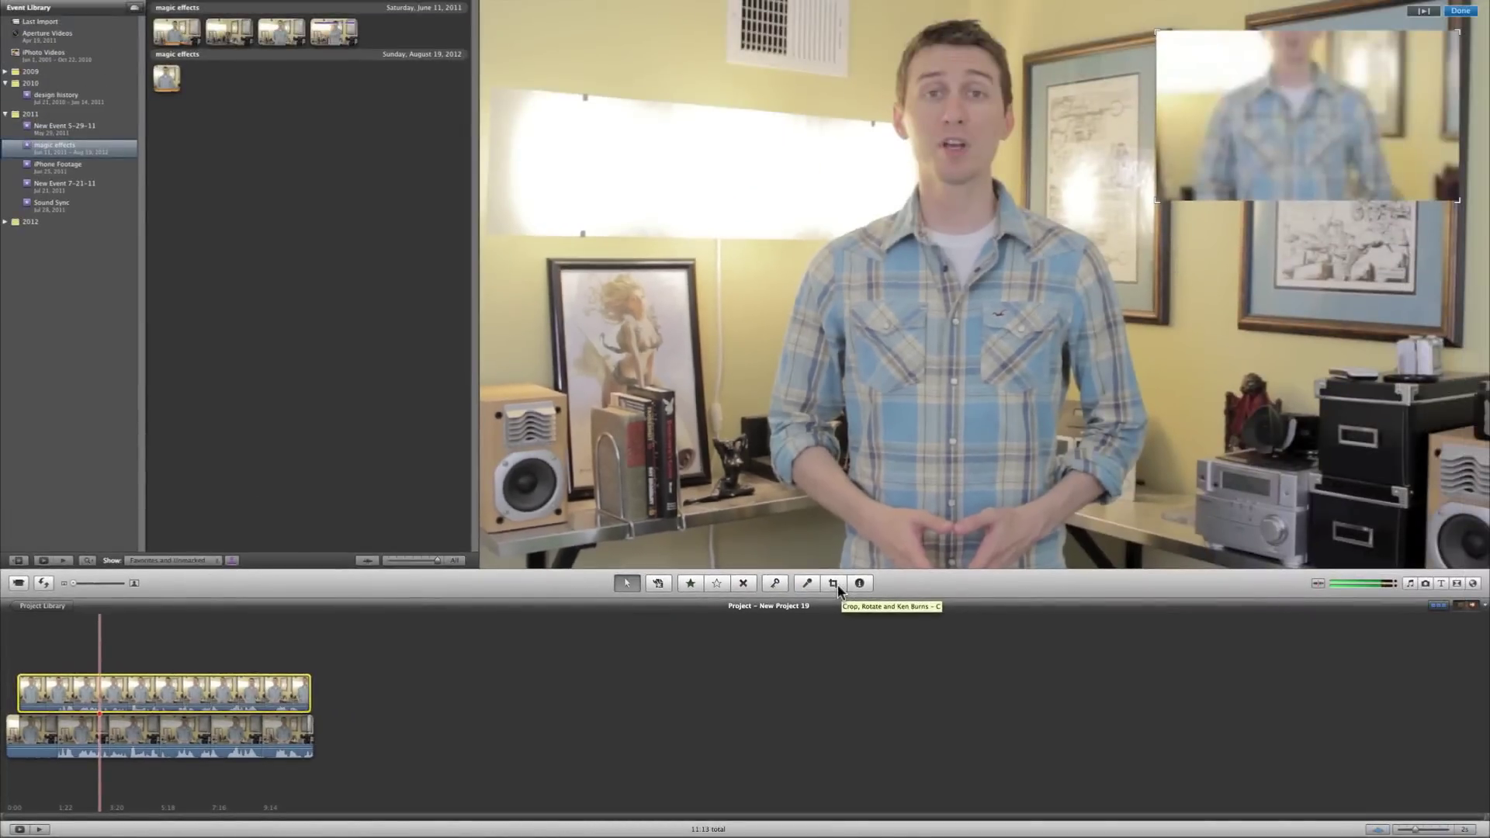
# Step: Crop the pixelated overlay clip to a small region framing the man's head
pyautogui.click(834, 583)
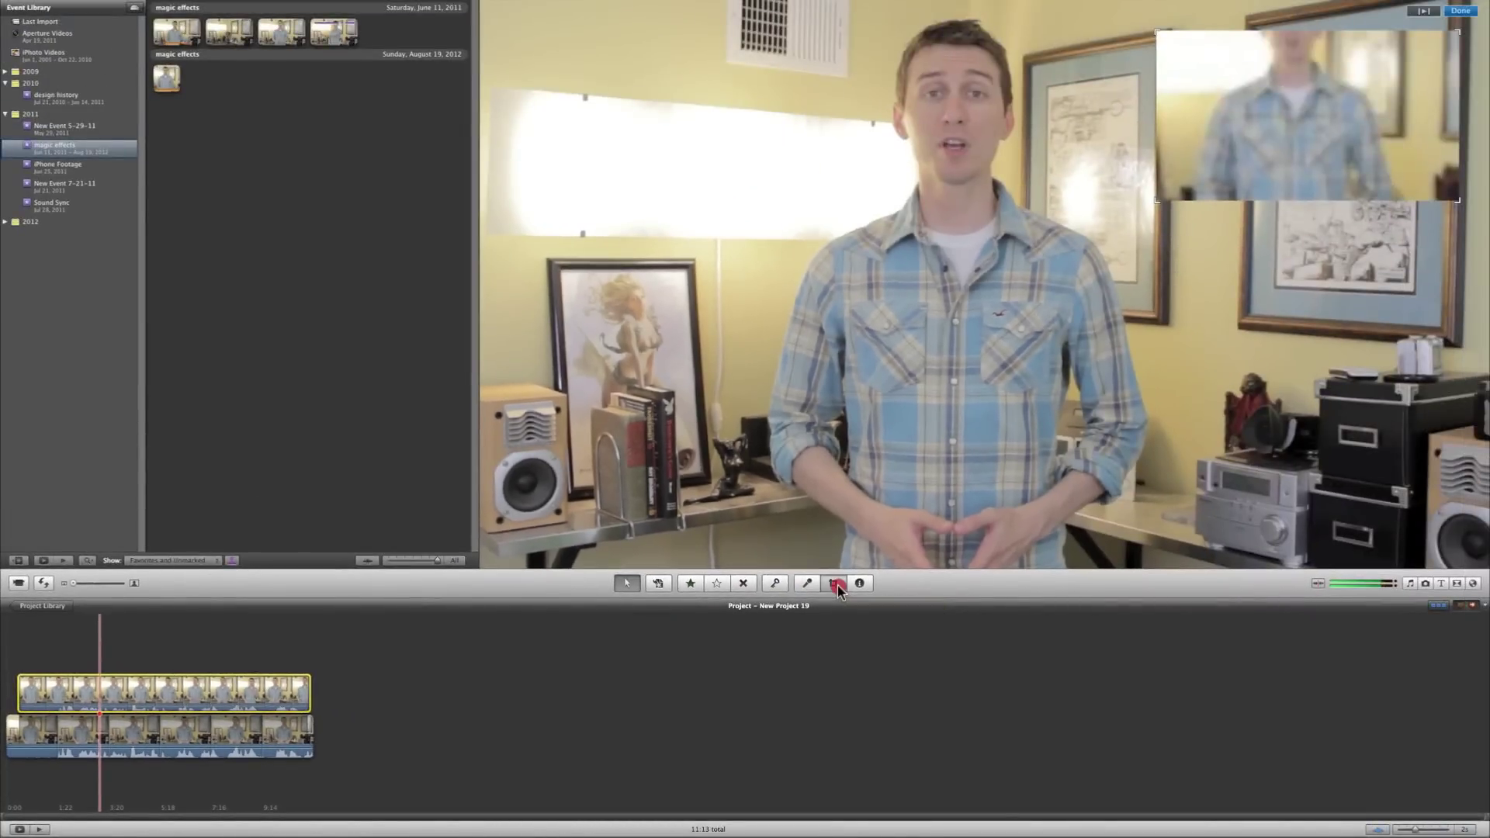
pyautogui.moveTo(1007, 402); pyautogui.dragTo(993, 206)
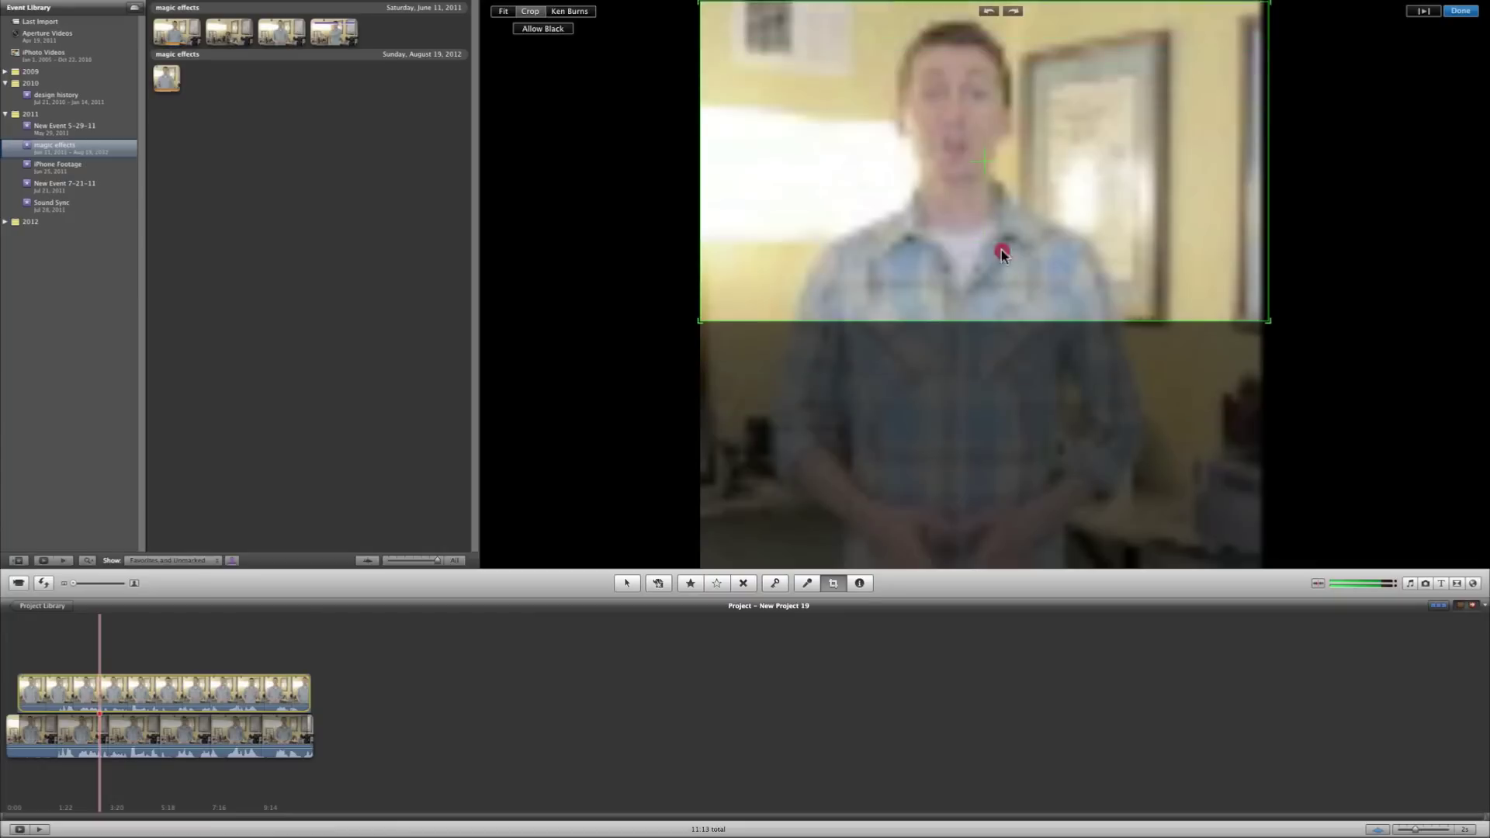
pyautogui.moveTo(701, 318); pyautogui.dragTo(839, 227)
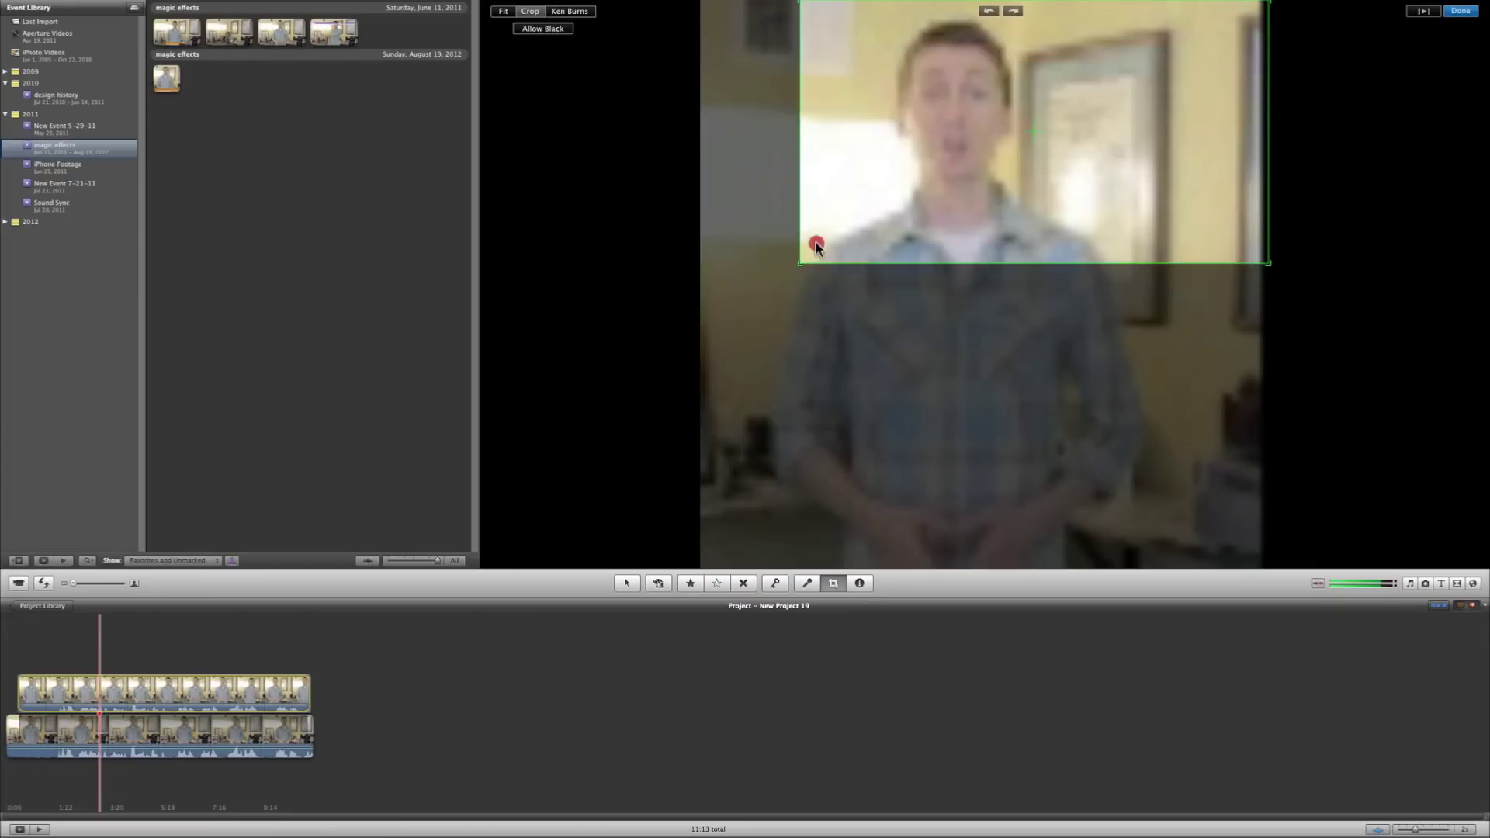
pyautogui.moveTo(971, 194)
pyautogui.mouseDown()
pyautogui.moveTo(1008, 194)
pyautogui.moveTo(1012, 212)
pyautogui.mouseUp()
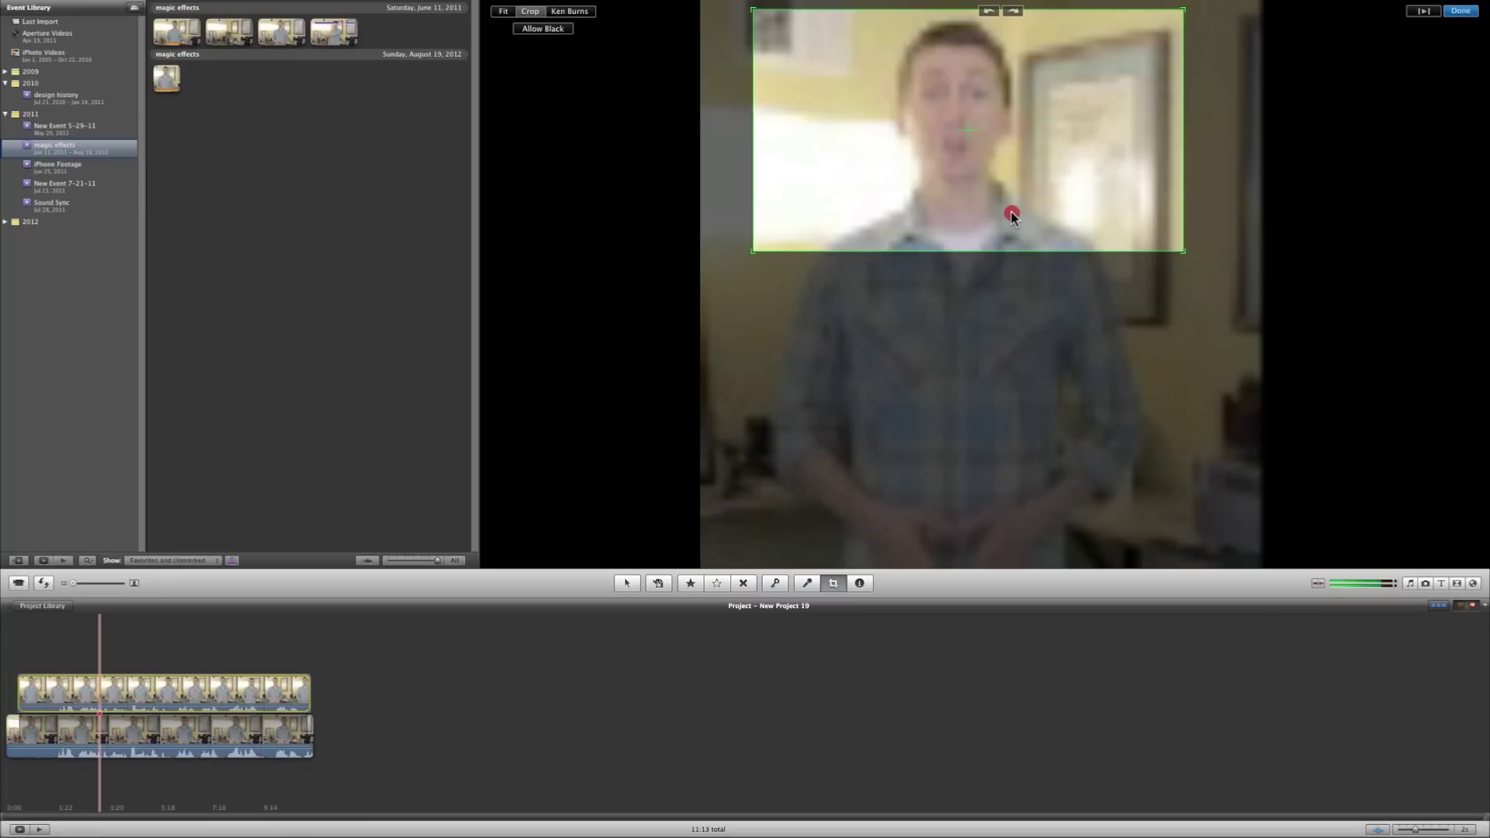
pyautogui.moveTo(1181, 251); pyautogui.dragTo(1110, 208)
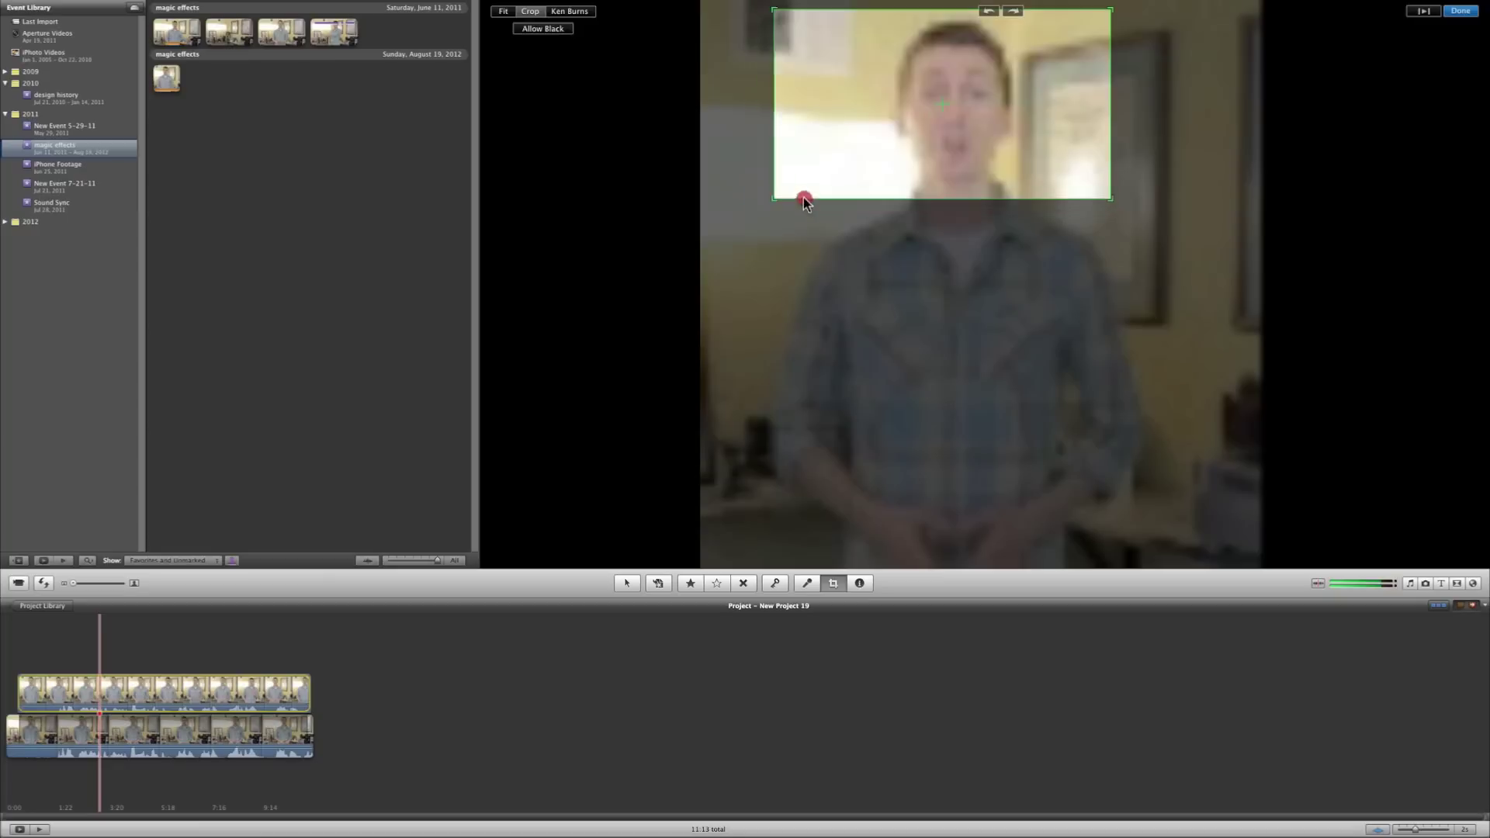
pyautogui.moveTo(763, 212); pyautogui.dragTo(920, 129)
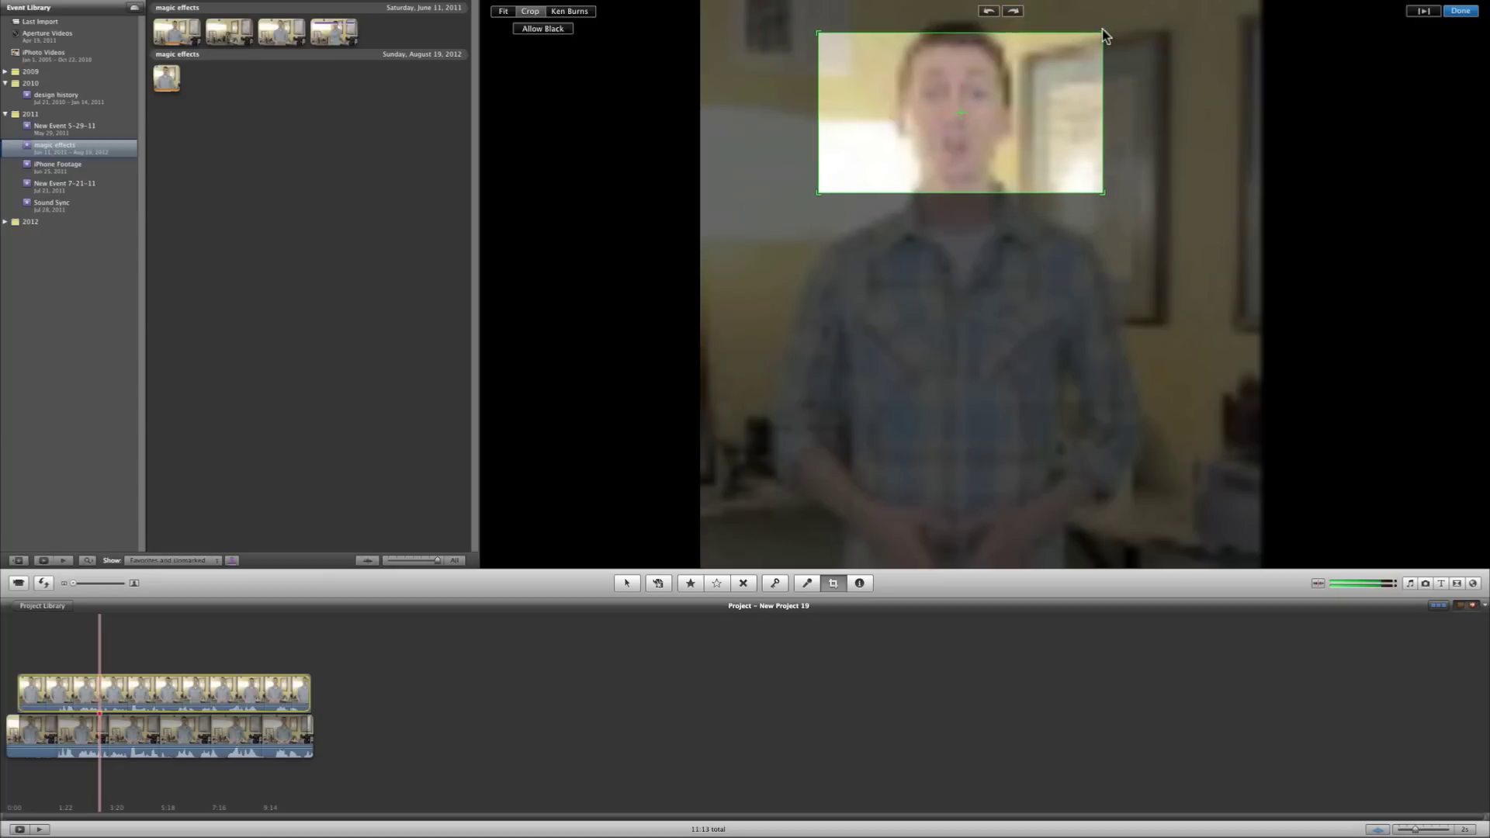
pyautogui.moveTo(1102, 33); pyautogui.dragTo(1119, 23)
pyautogui.moveTo(1011, 108); pyautogui.dragTo(995, 123)
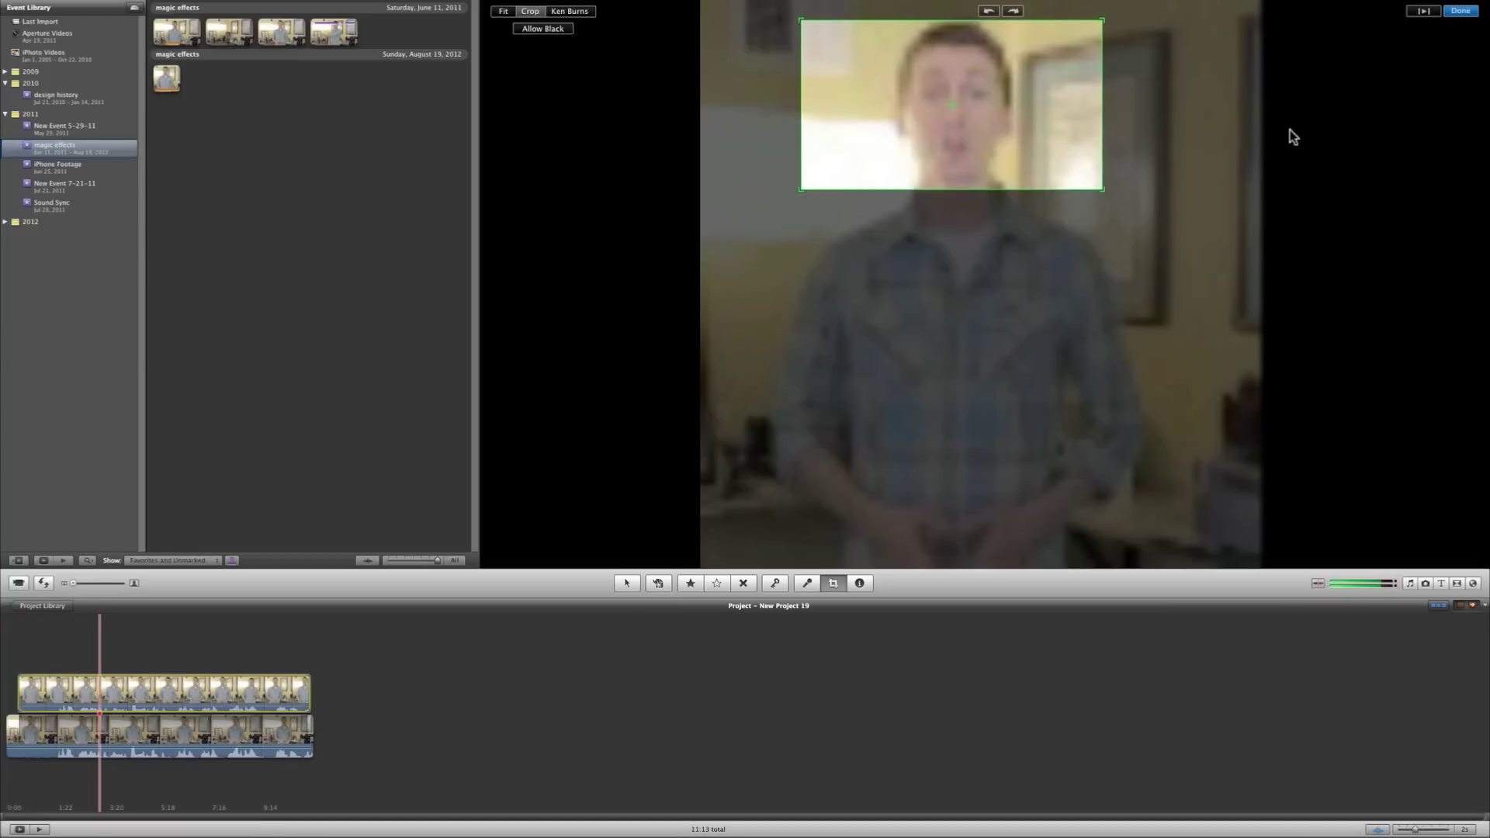
# Step: Move and resize the blurred inset so it covers the speaker's face
pyautogui.click(1470, 12)
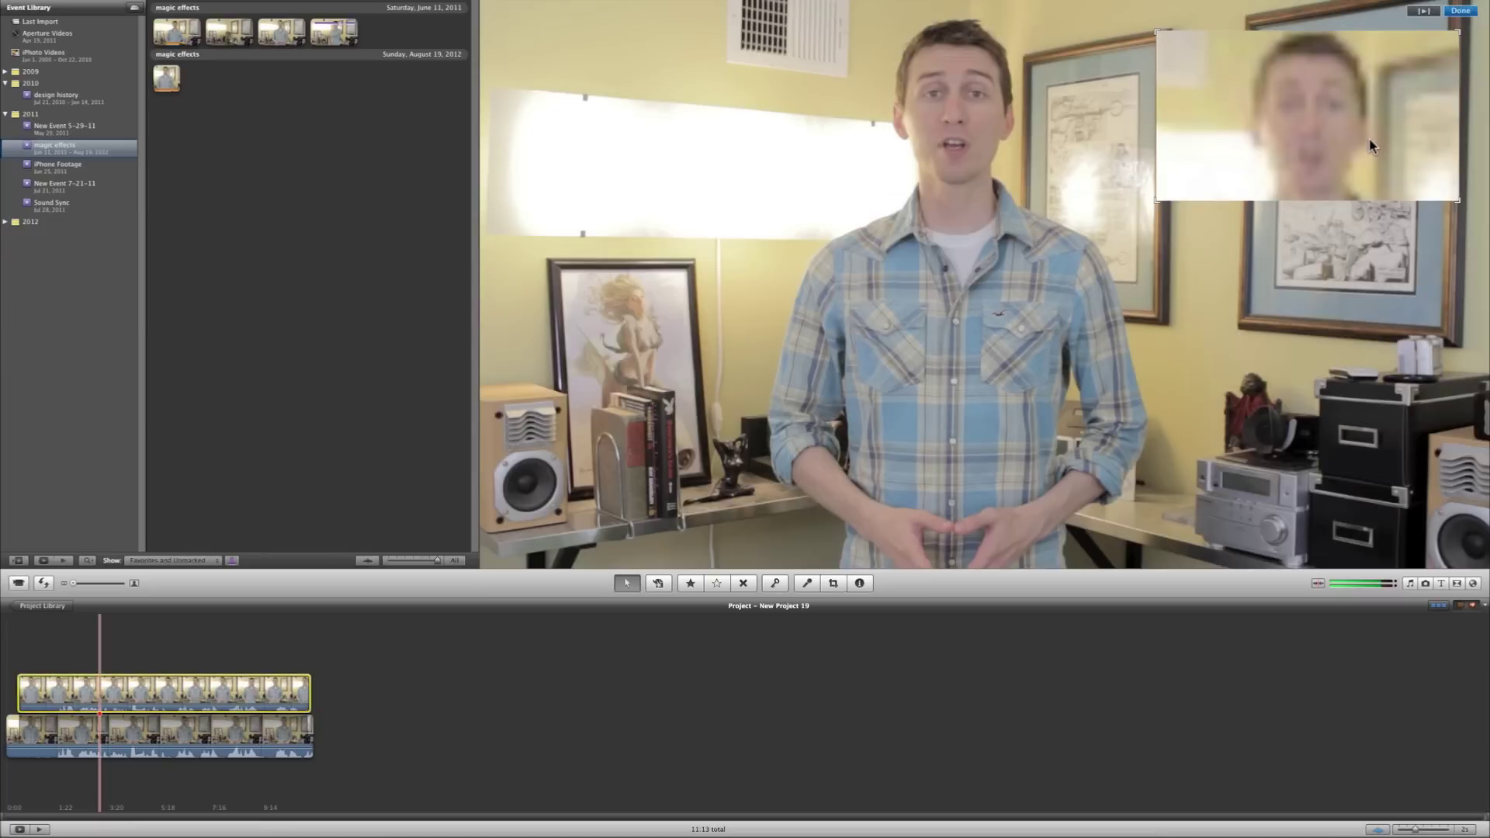
pyautogui.moveTo(1209, 165); pyautogui.dragTo(928, 139)
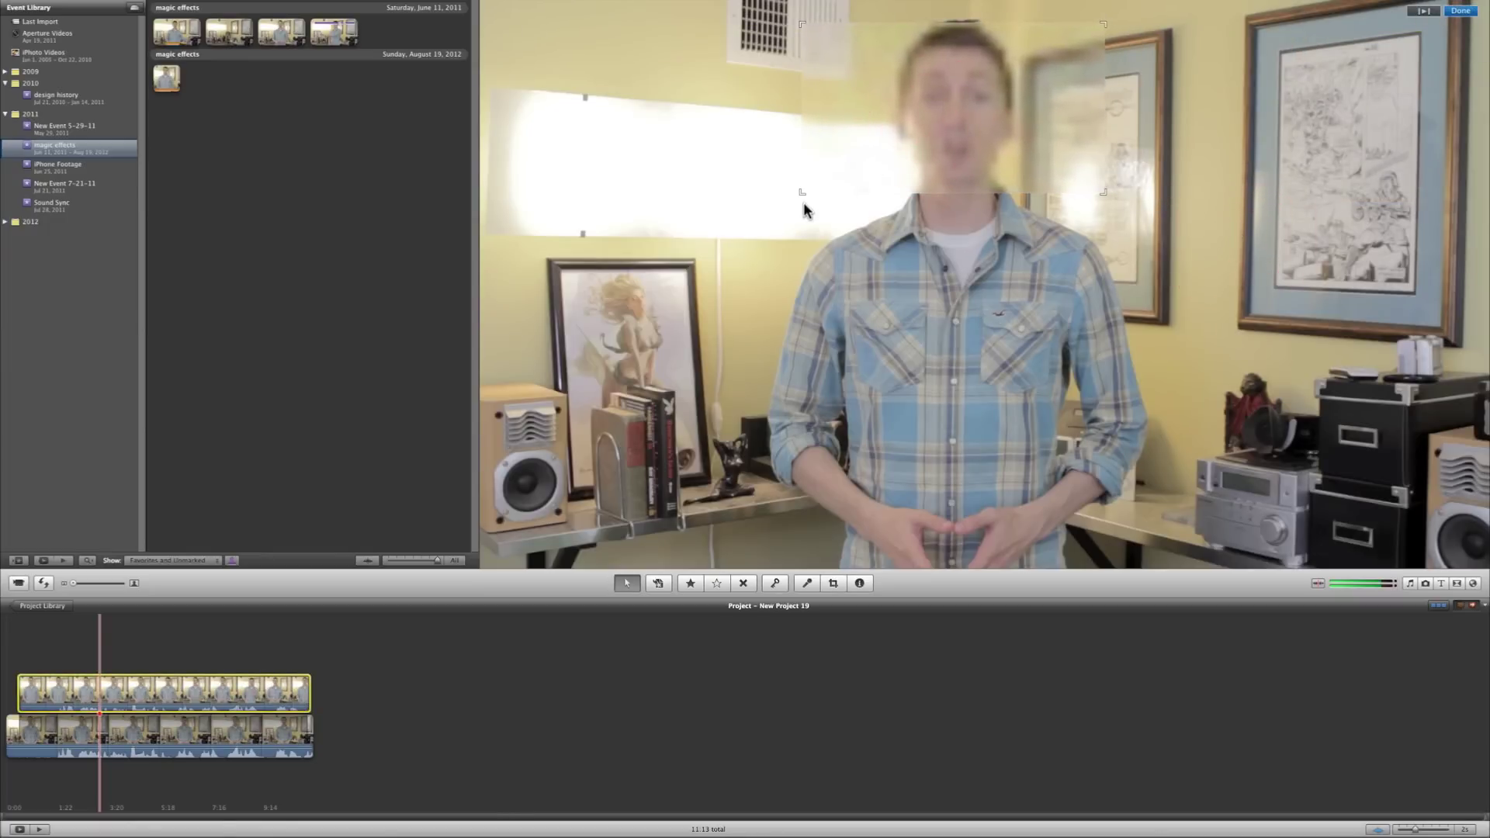
pyautogui.moveTo(802, 192); pyautogui.dragTo(799, 182)
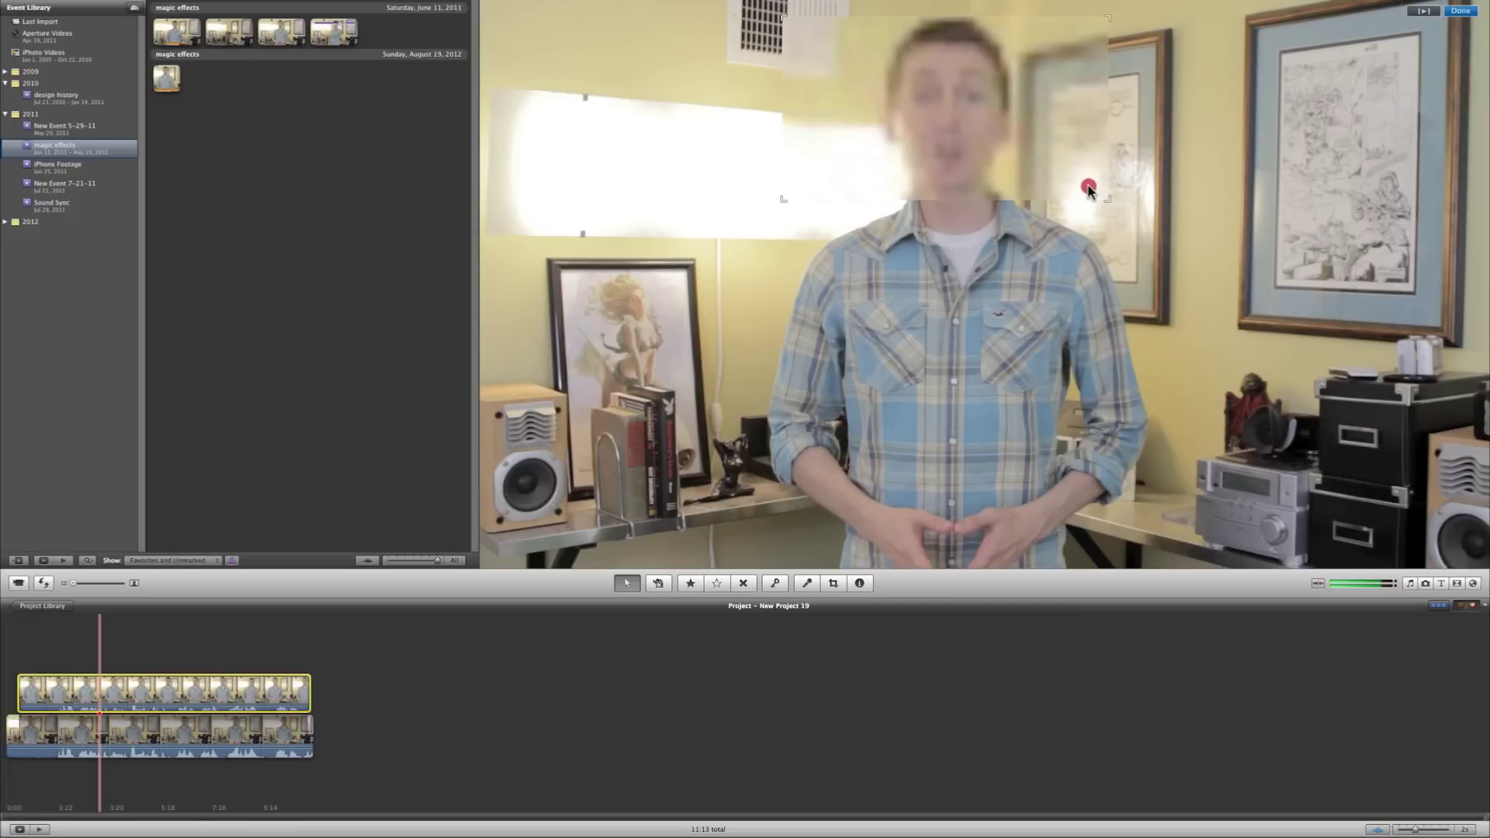
pyautogui.moveTo(1097, 188); pyautogui.dragTo(1096, 192)
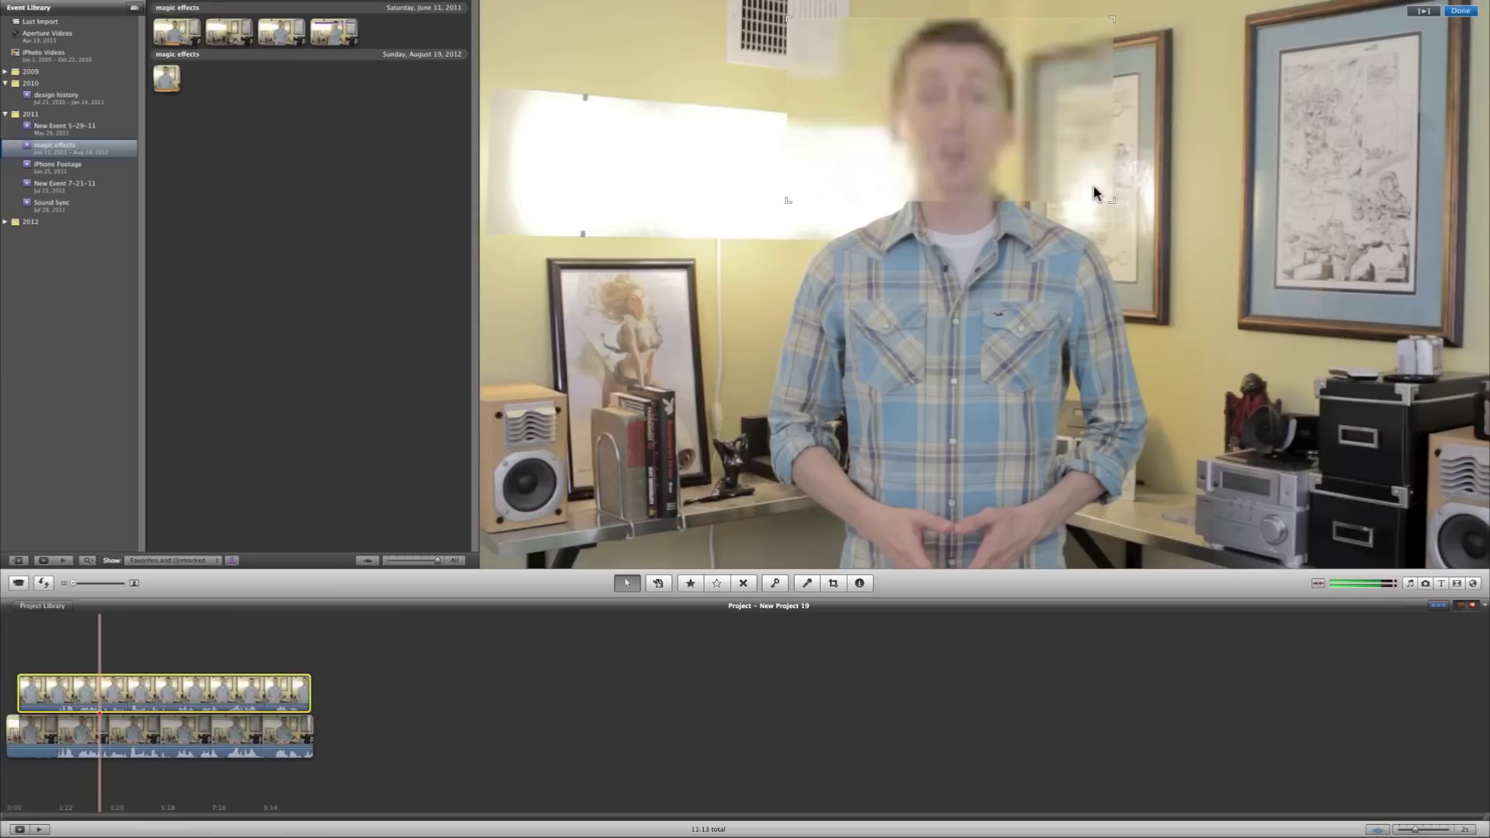
pyautogui.click(59, 626)
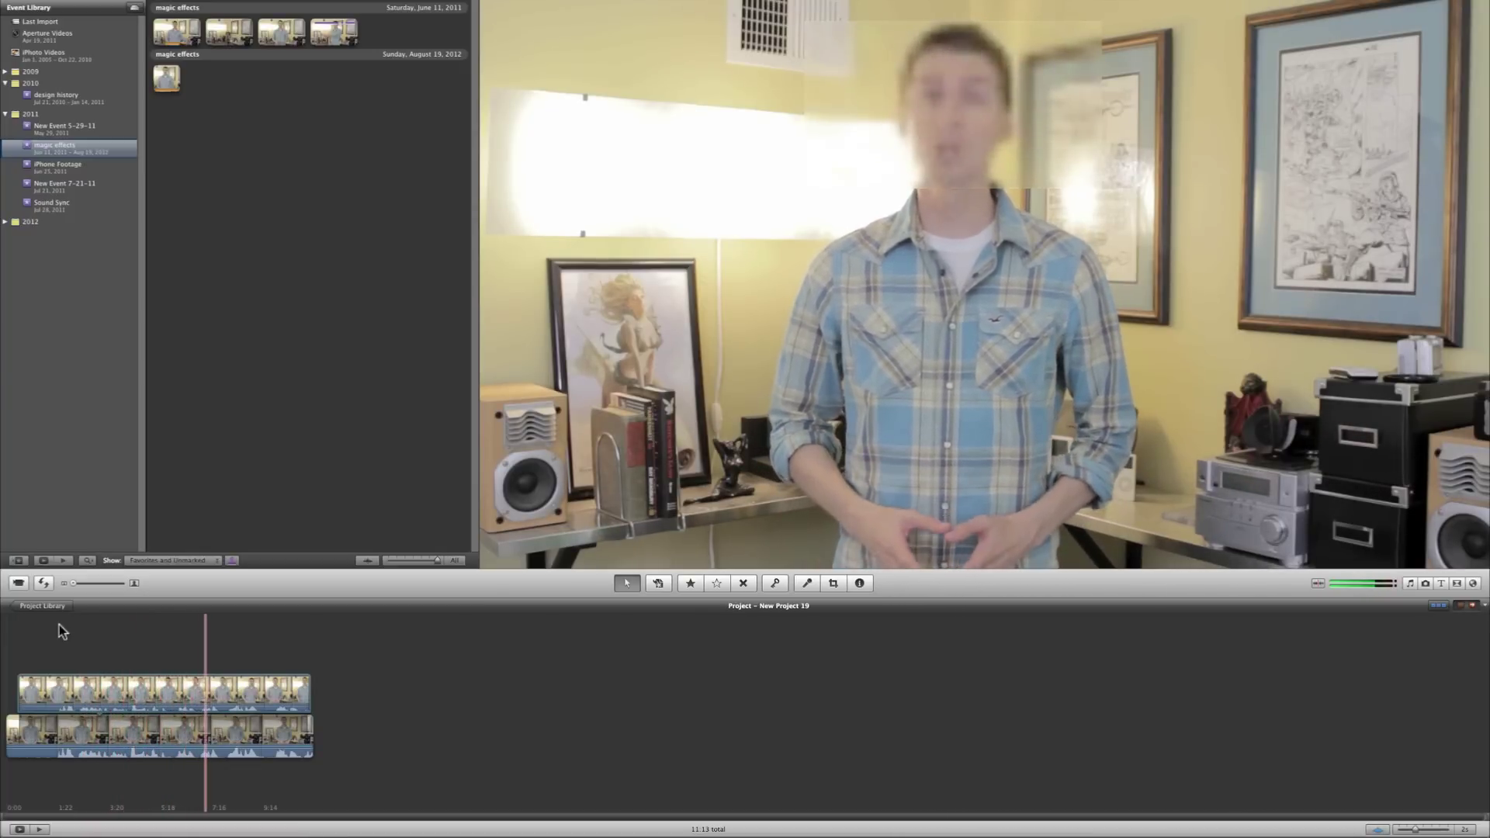
pyautogui.click(47, 621)
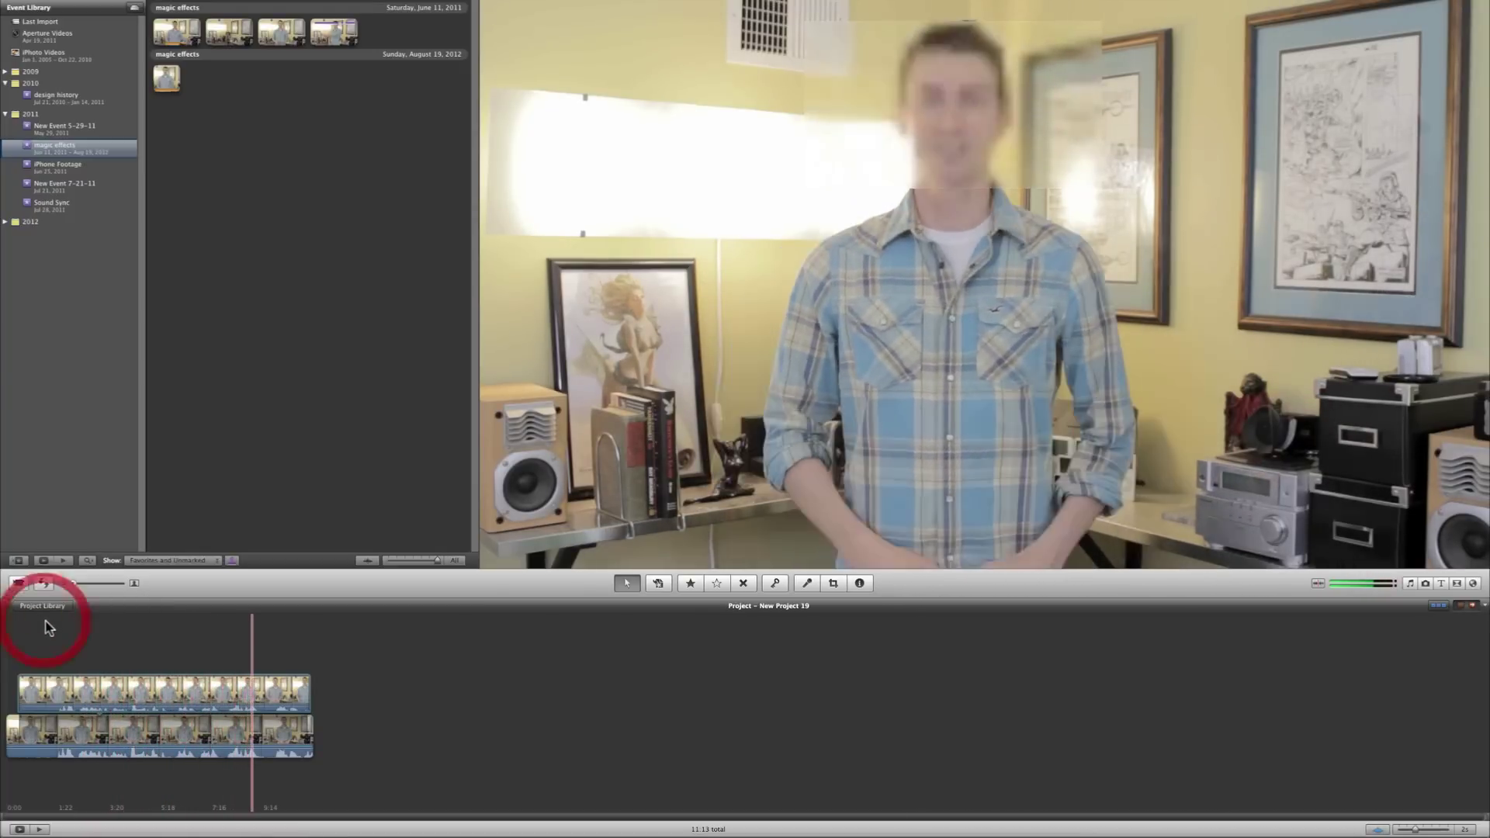